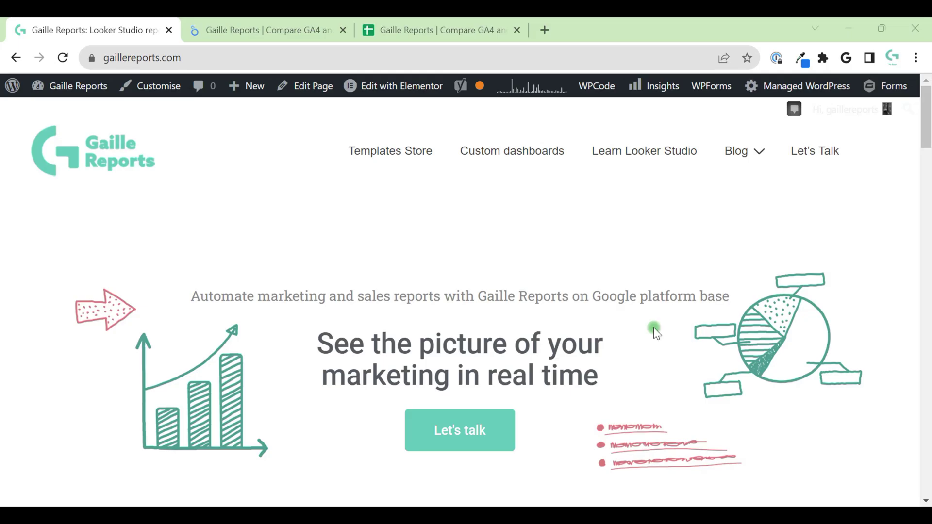
Step: Browse Templates Store > Ecommerce to the 'Compare Google Analytics 4 and Ads data for online store' description
click(393, 152)
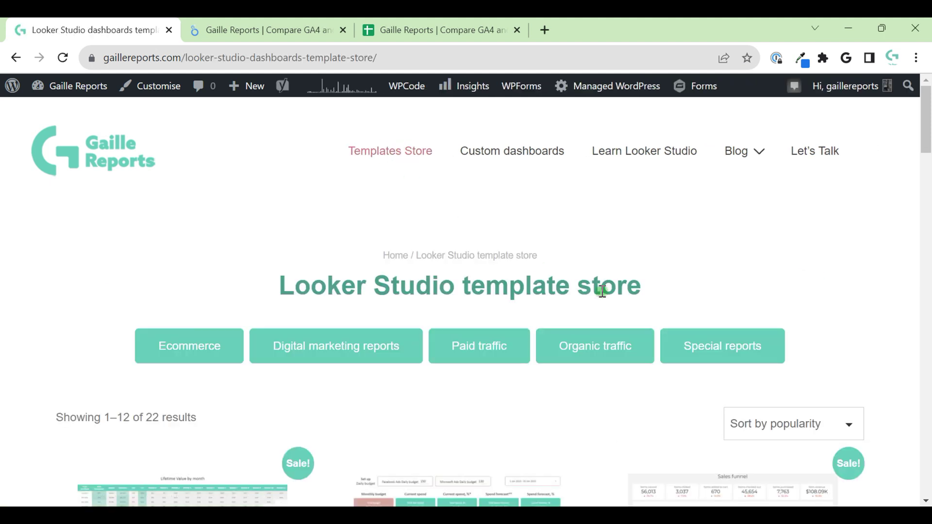
scroll(602, 291, down, 2)
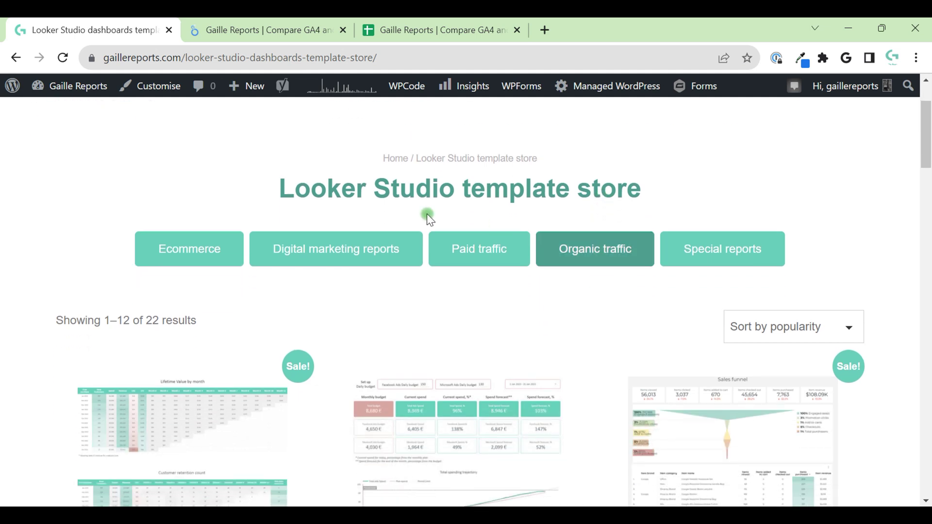
click(211, 252)
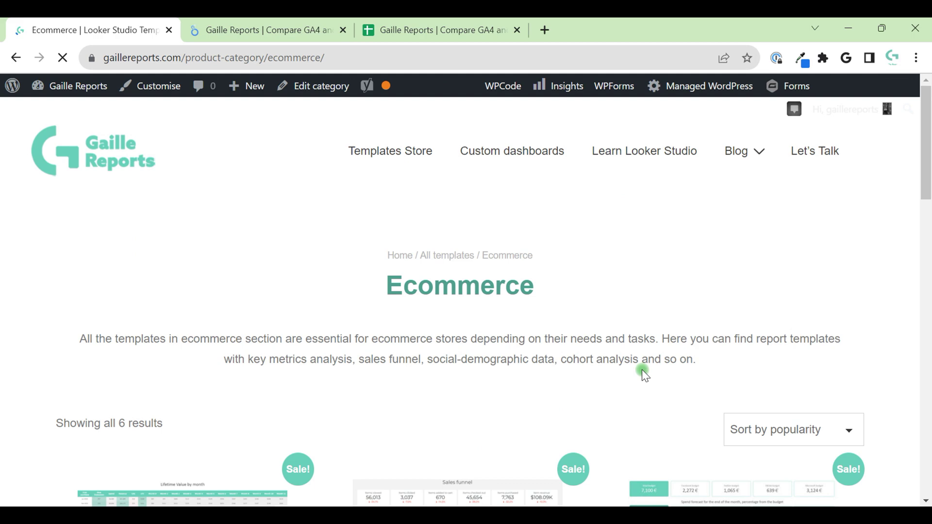
scroll(642, 370, down, 12)
scroll(642, 369, down, 5)
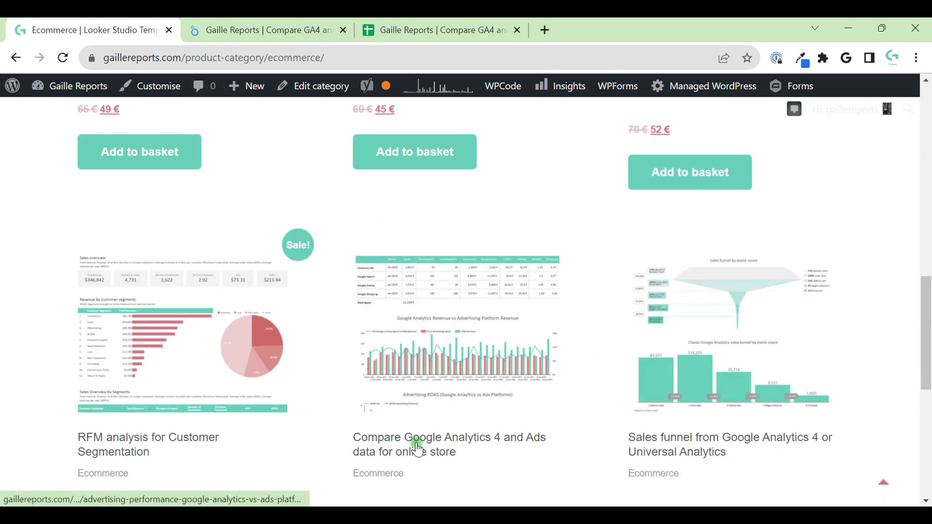
click(402, 452)
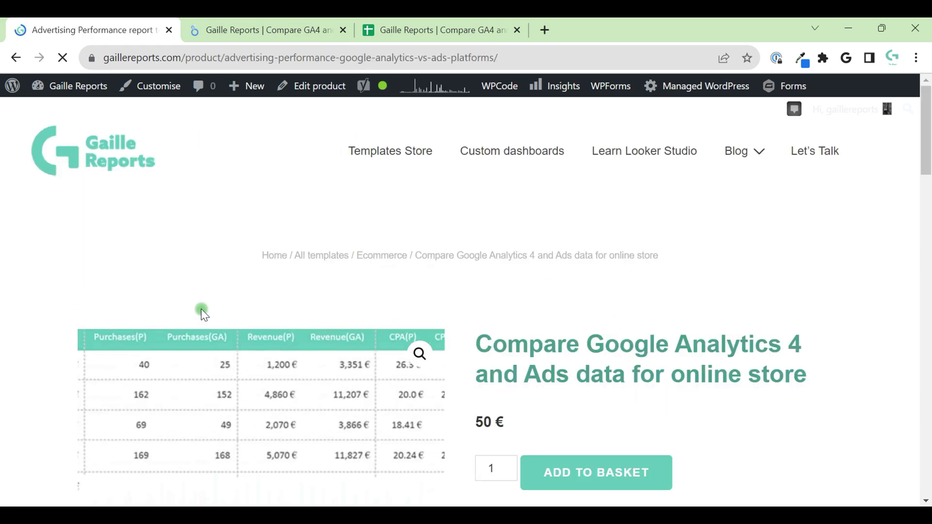
scroll(343, 301, down, 3)
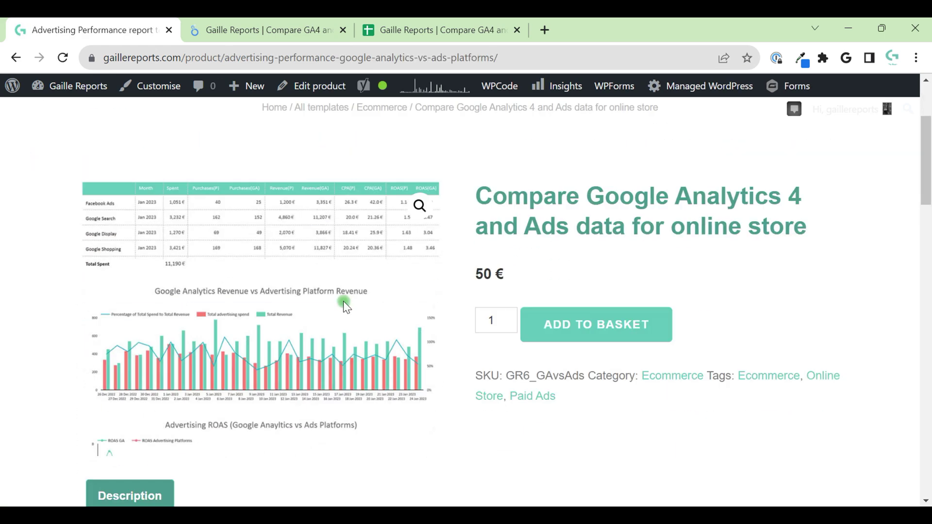
scroll(342, 301, down, 5)
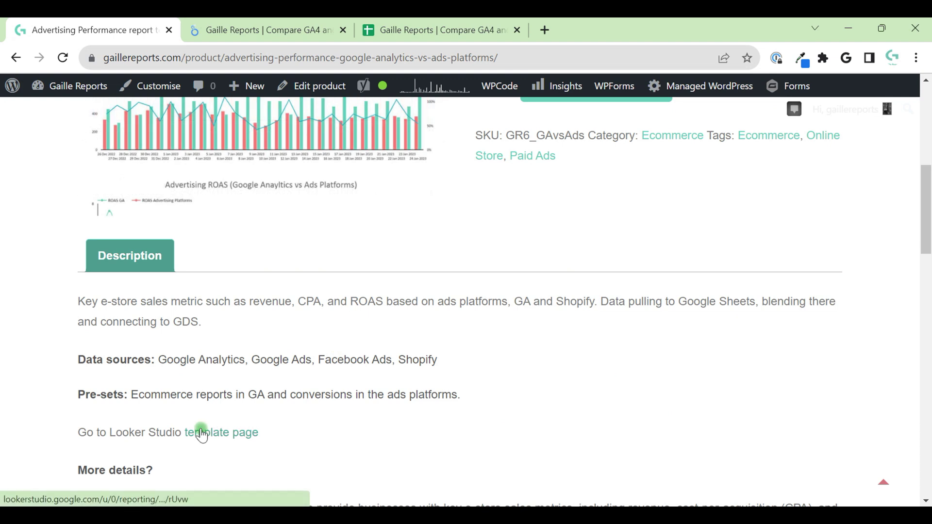
Step: Show the Looker Studio template report in view mode with its Advertising Performance table
click(278, 22)
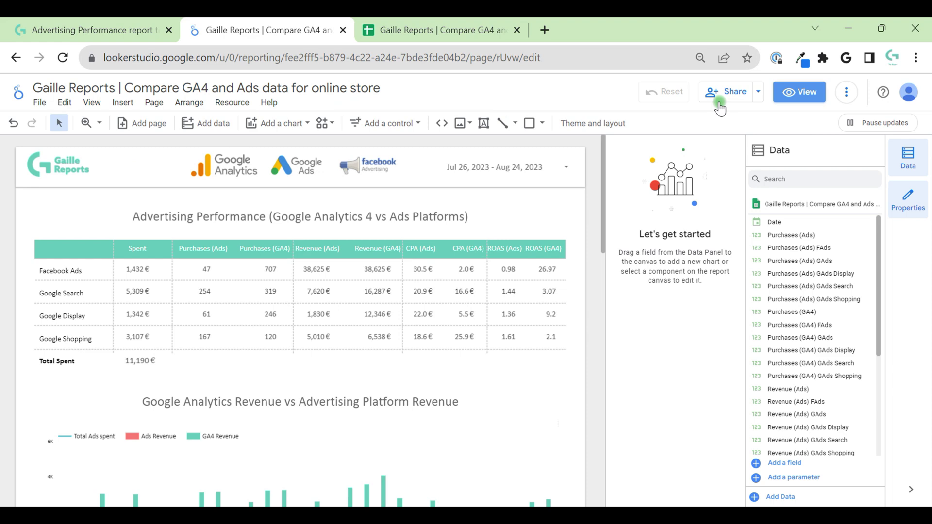
click(795, 104)
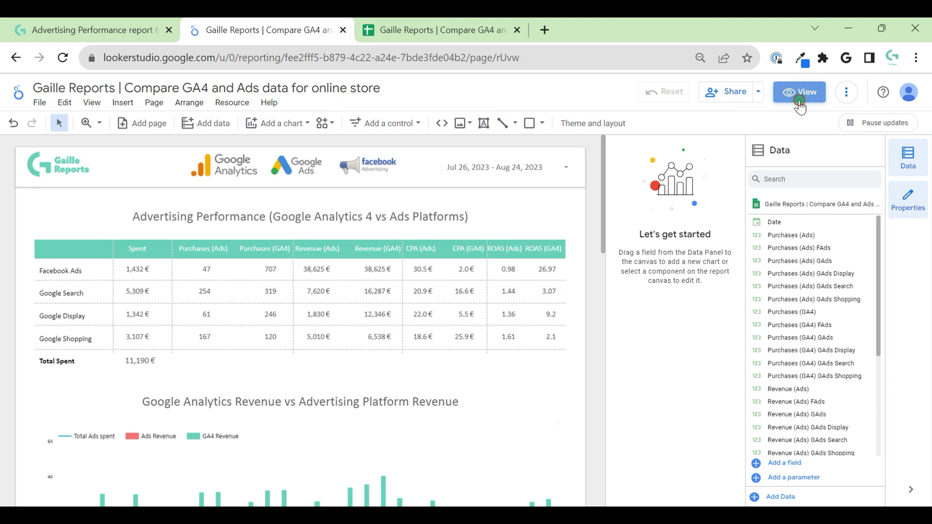
click(798, 106)
click(799, 104)
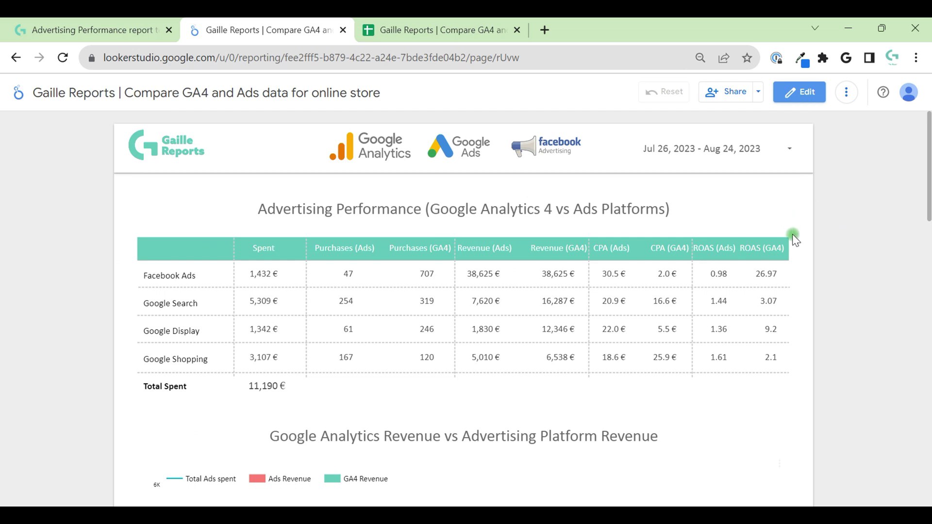
scroll(792, 241, down, 10)
scroll(793, 246, down, 10)
scroll(791, 248, up, 20)
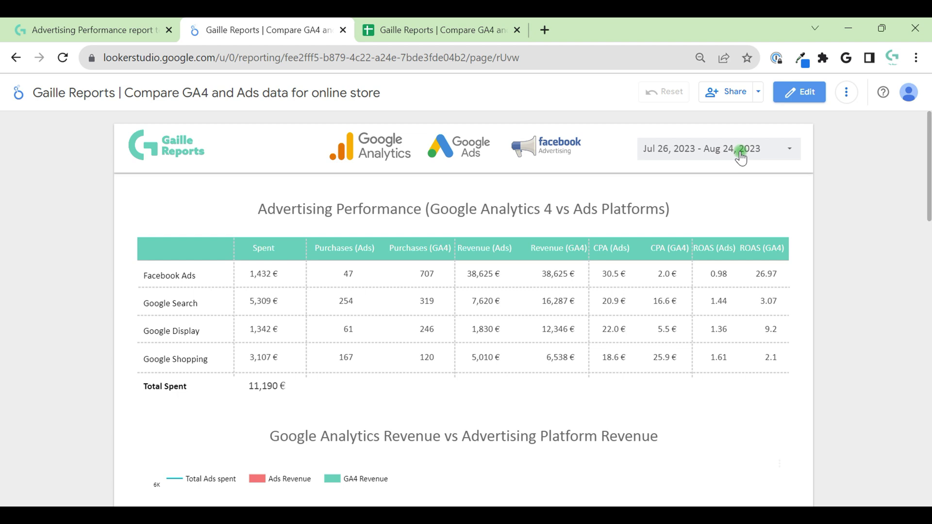
Step: Set the report date range to Jul 30 – Aug 28, 2023
click(699, 154)
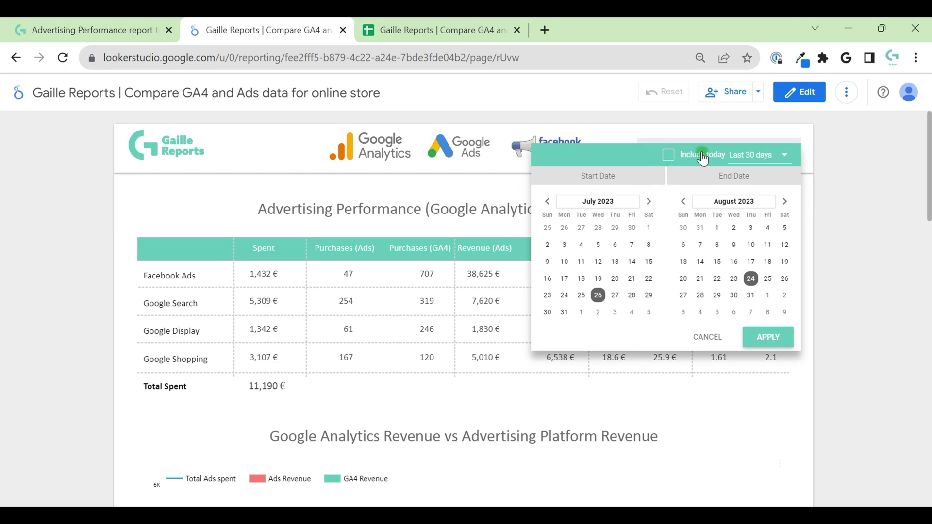
click(455, 182)
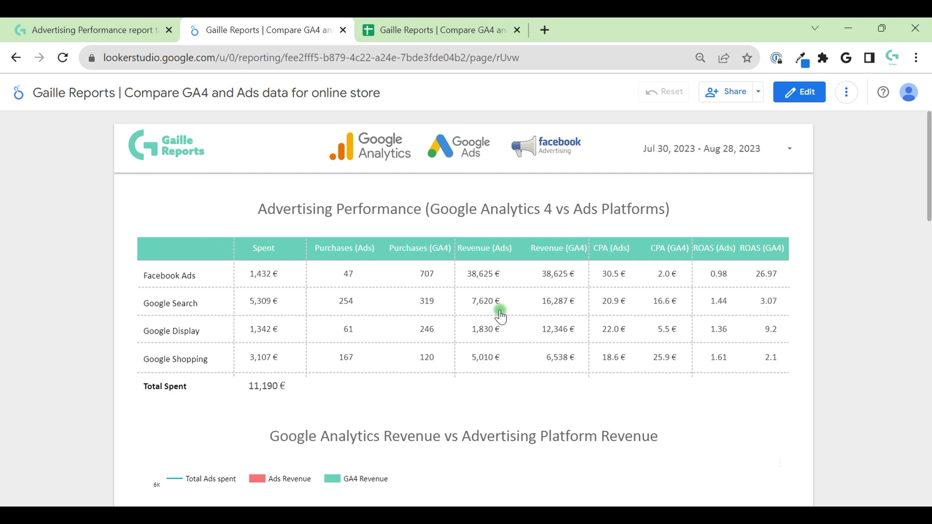
scroll(500, 314, down, 1)
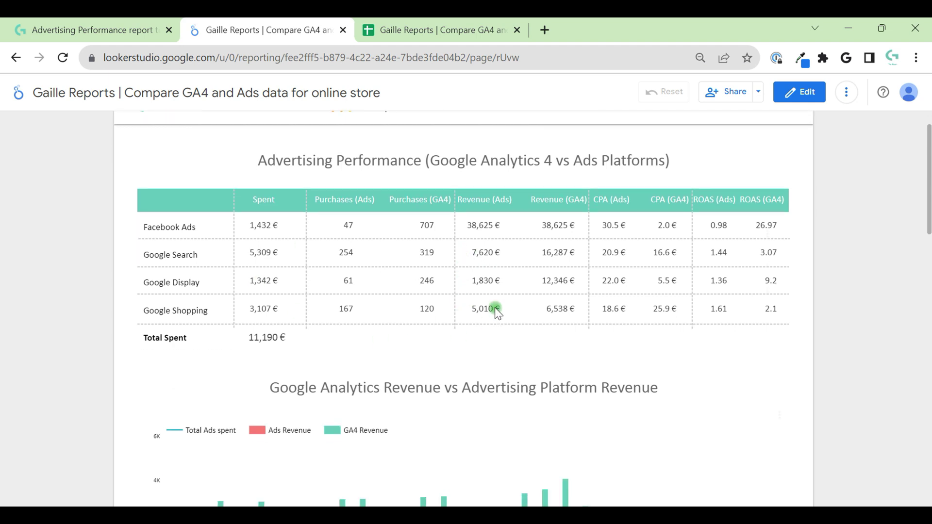
scroll(485, 311, down, 2)
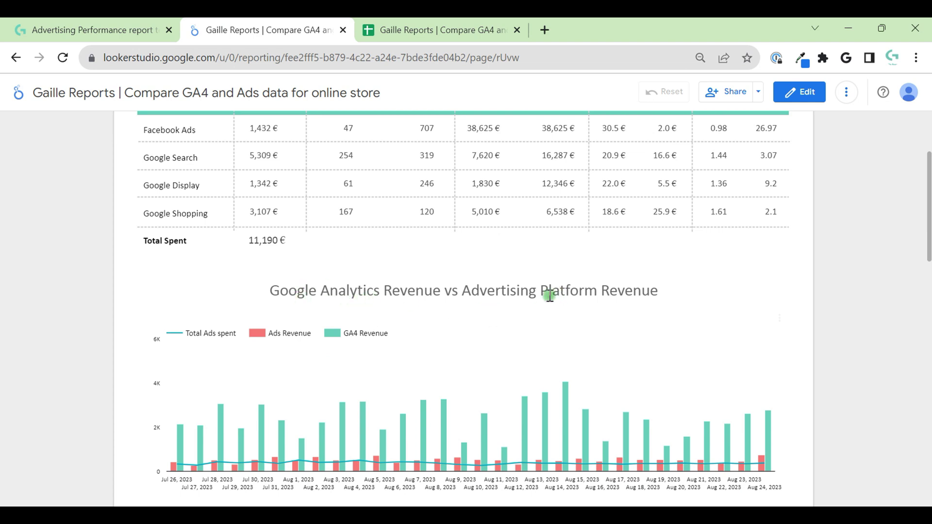
mouse_move(768, 433)
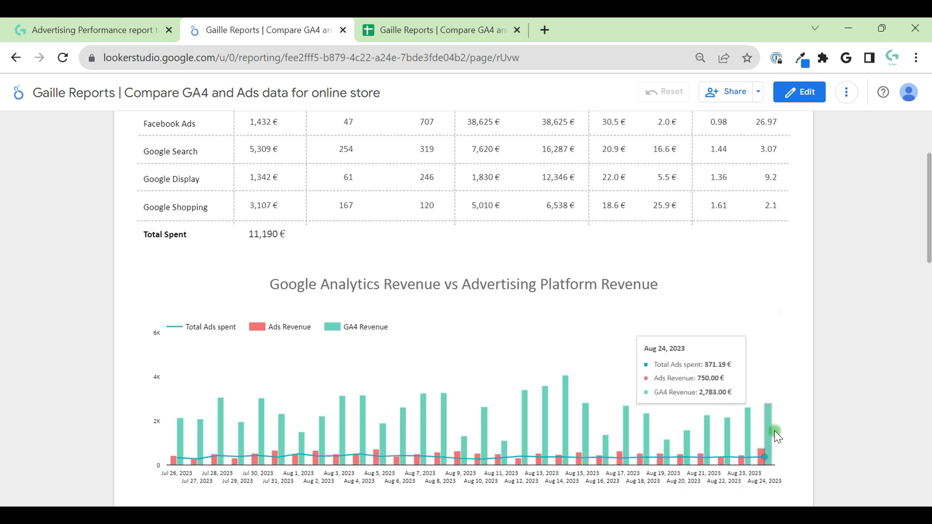
scroll(774, 430, down, 1)
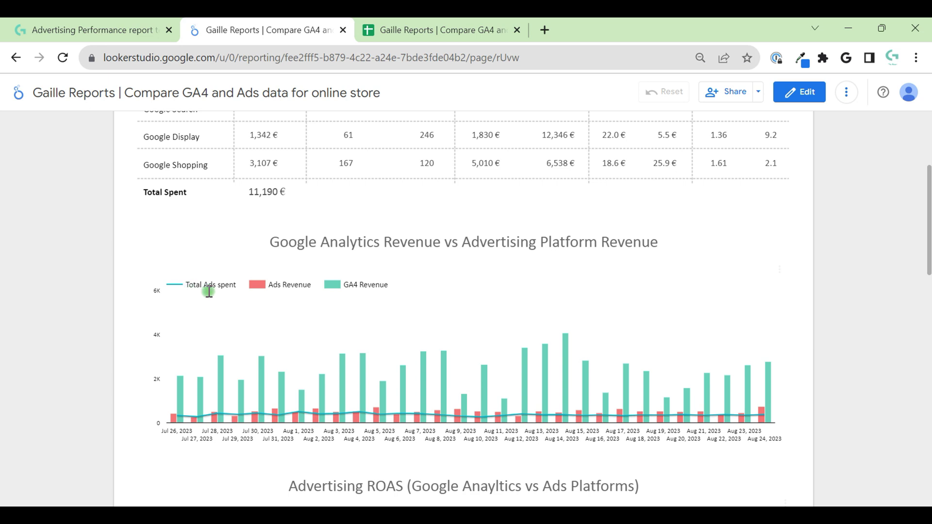
scroll(651, 354, down, 3)
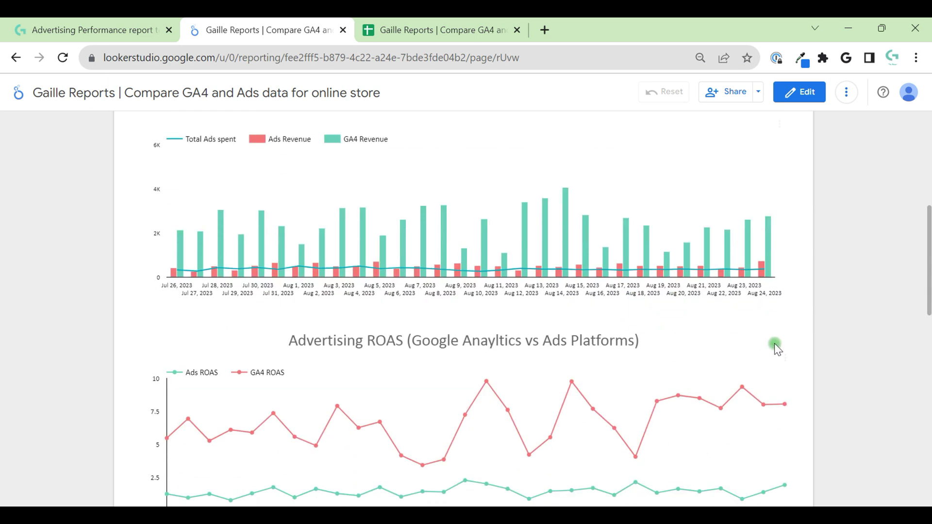
scroll(790, 343, down, 2)
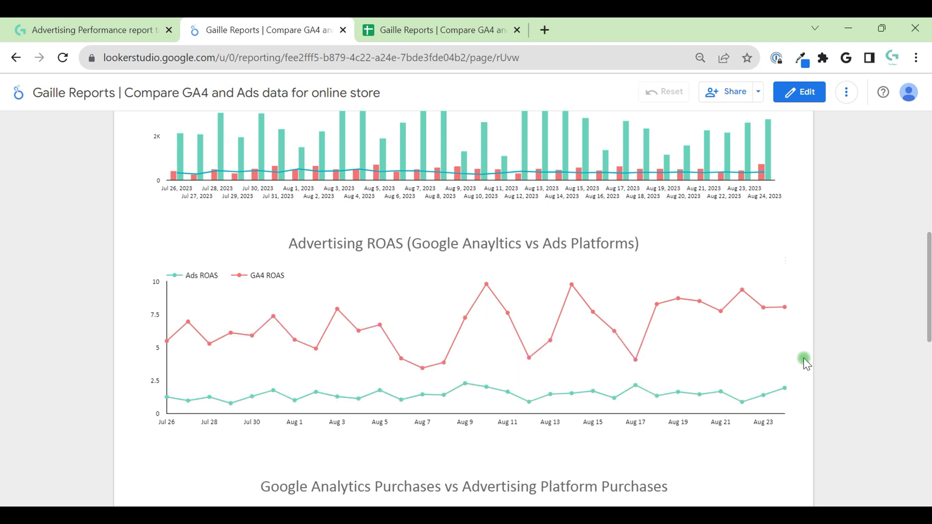
scroll(803, 359, down, 3)
scroll(806, 357, down, 3)
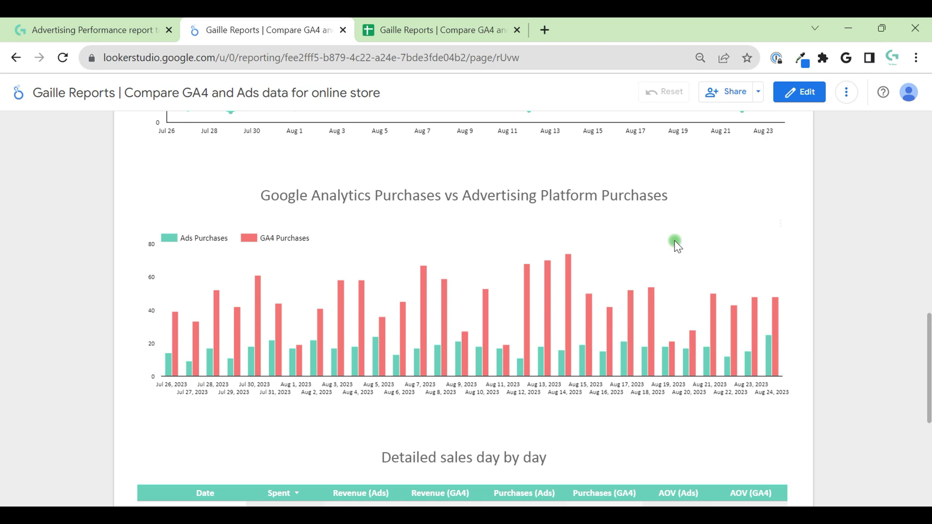
scroll(782, 321, down, 4)
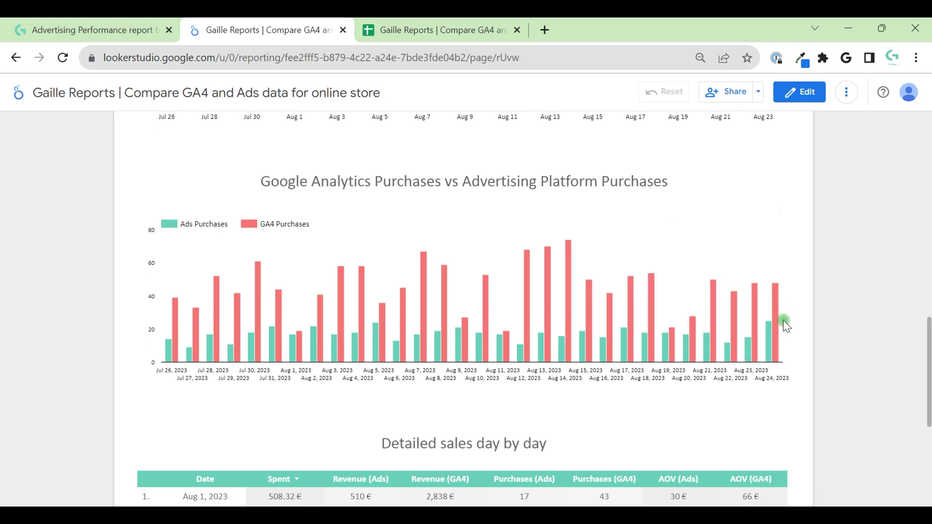
scroll(784, 322, down, 2)
scroll(784, 323, down, 2)
scroll(784, 322, up, 5)
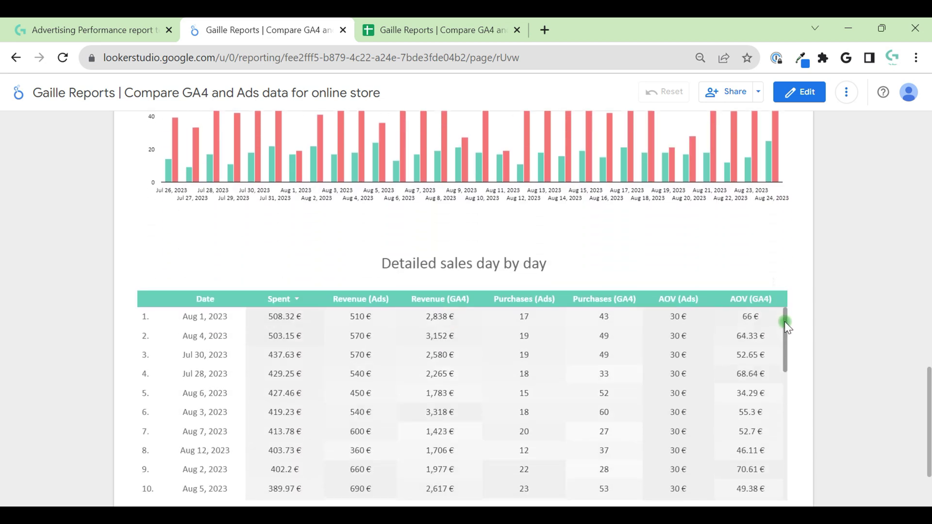
scroll(824, 302, down, 2)
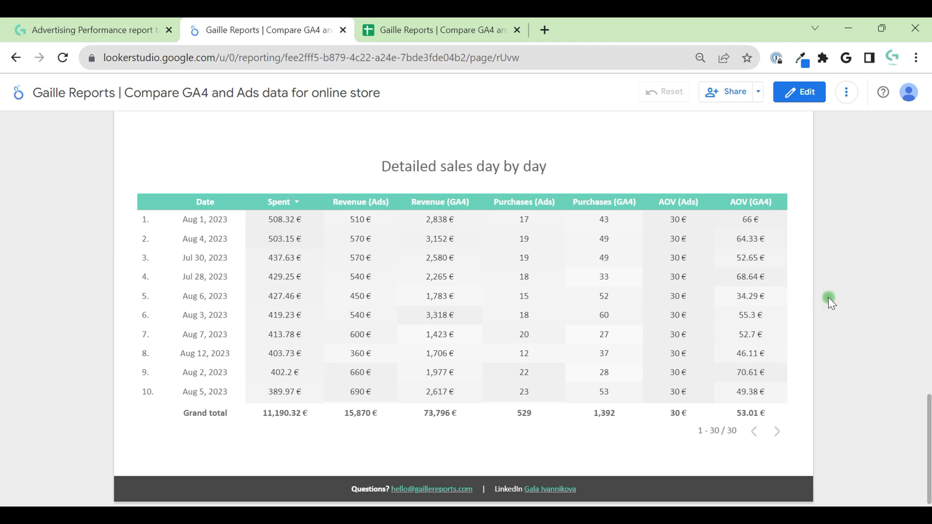
scroll(829, 297, down, 1)
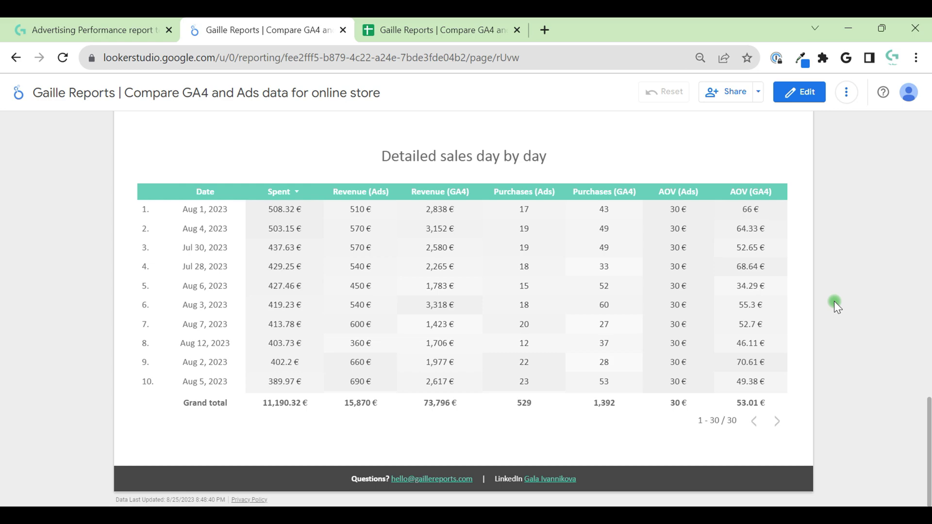
scroll(834, 302, up, 15)
scroll(834, 302, up, 5)
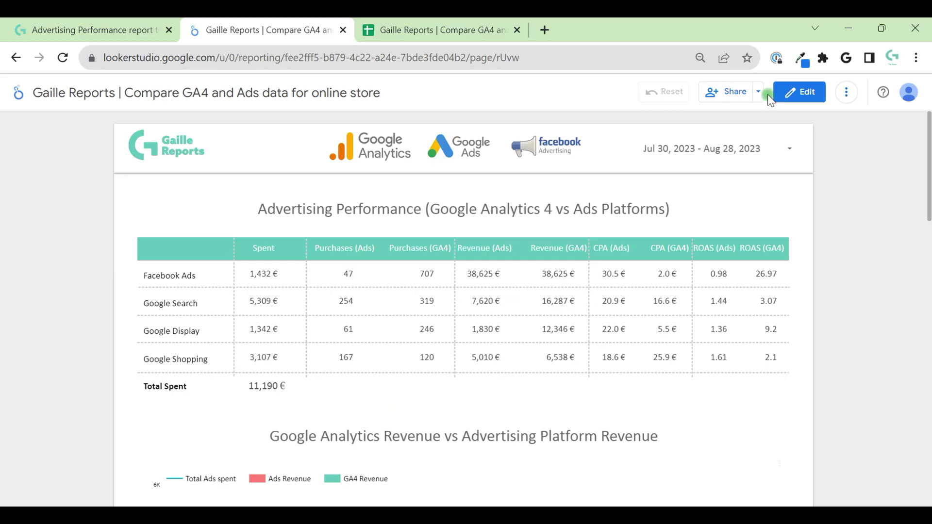
Step: Enter edit mode, review the report's added data sources, then switch to the linked Google Sheet
click(789, 92)
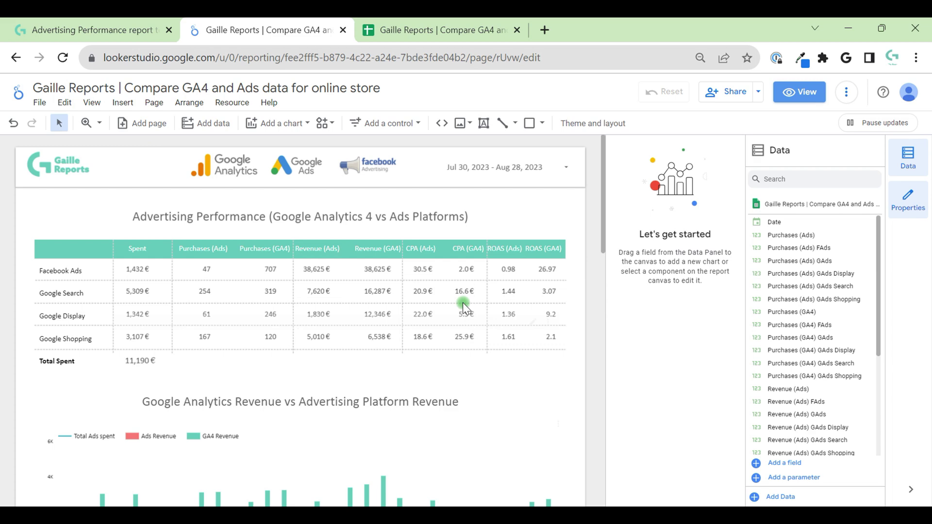
click(234, 103)
click(253, 125)
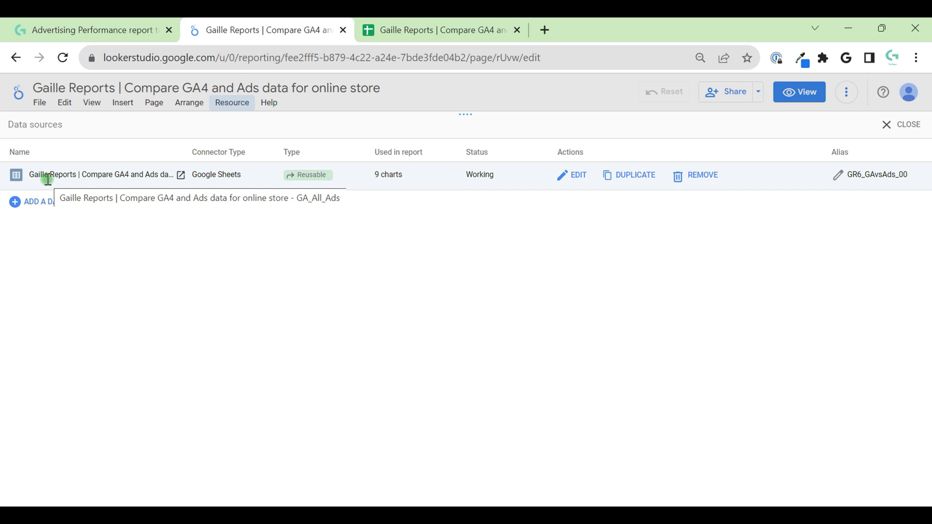
click(901, 125)
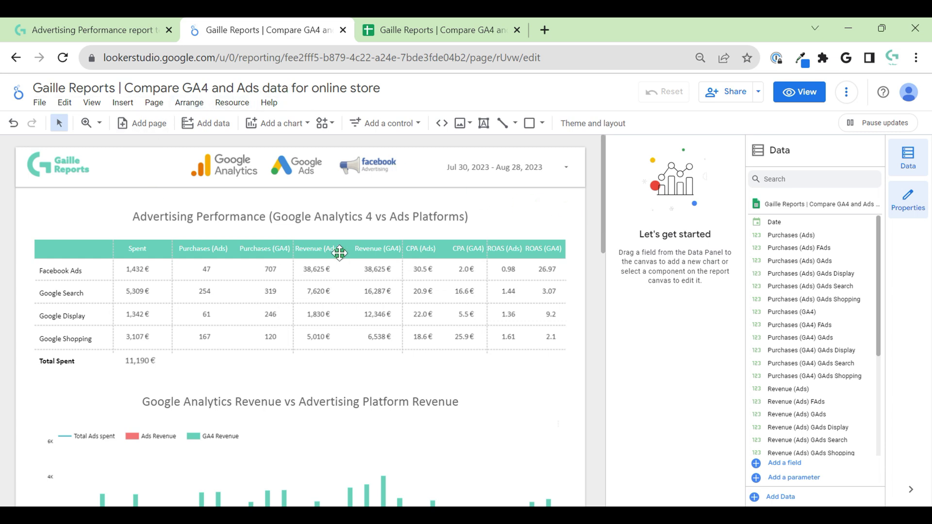
click(456, 18)
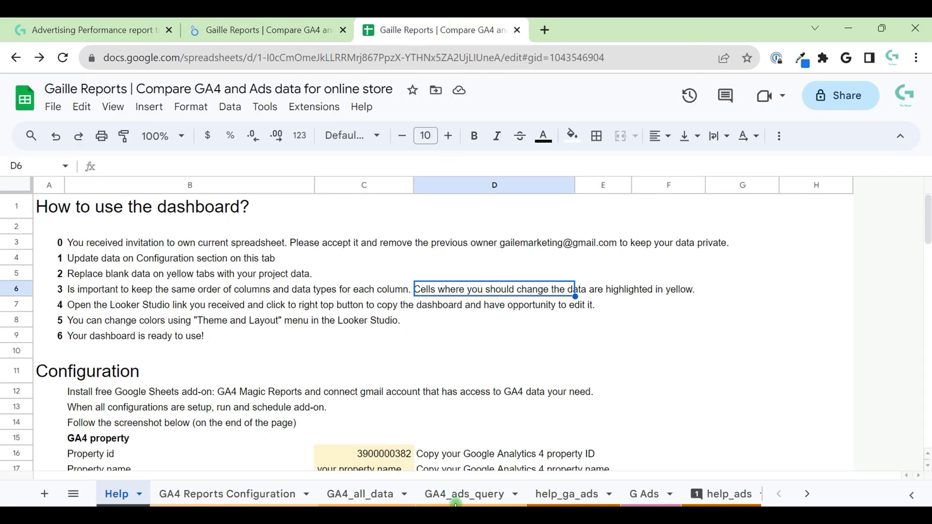
scroll(631, 494, down, 3)
click(716, 500)
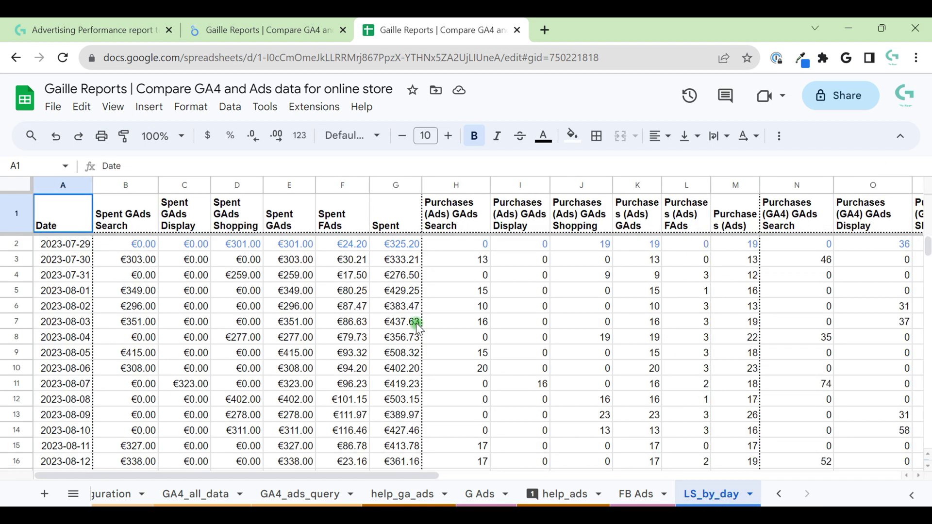
click(213, 21)
click(432, 29)
scroll(262, 495, up, 3)
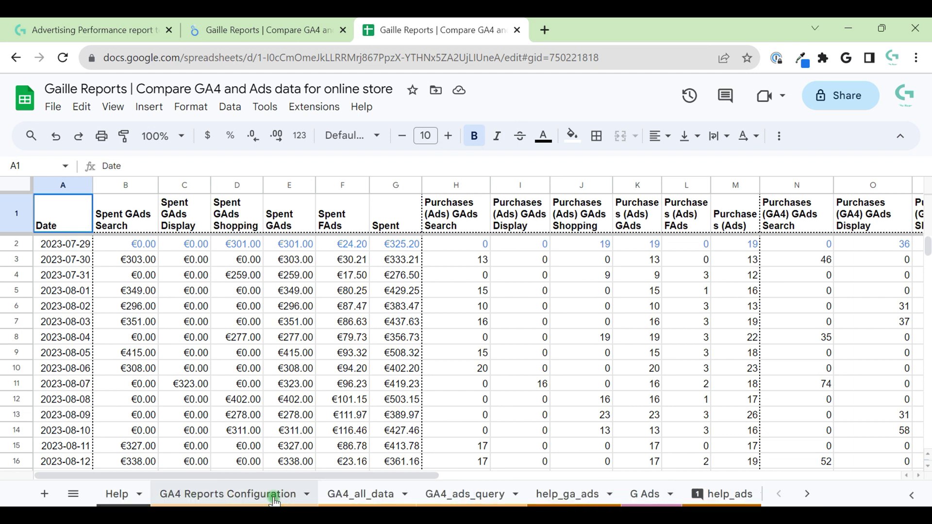
click(113, 494)
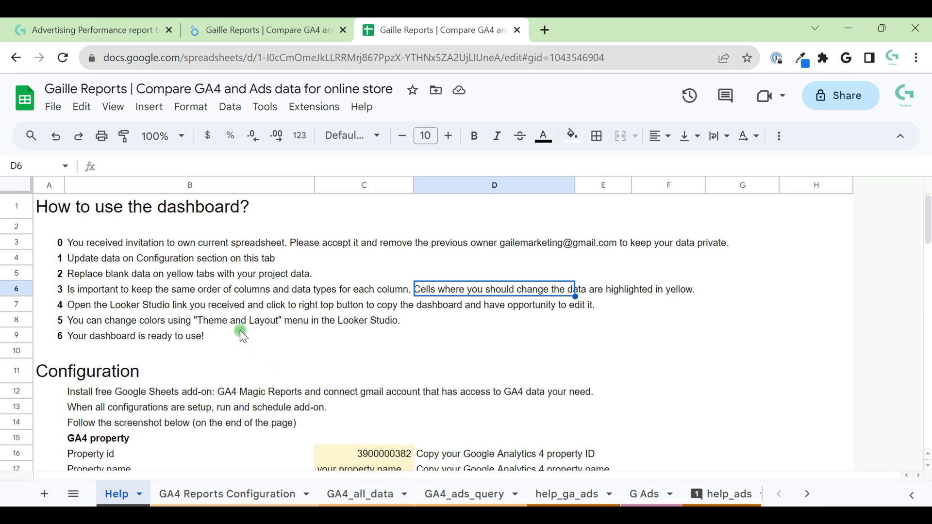
scroll(240, 334, down, 2)
scroll(239, 335, down, 4)
scroll(243, 339, down, 1)
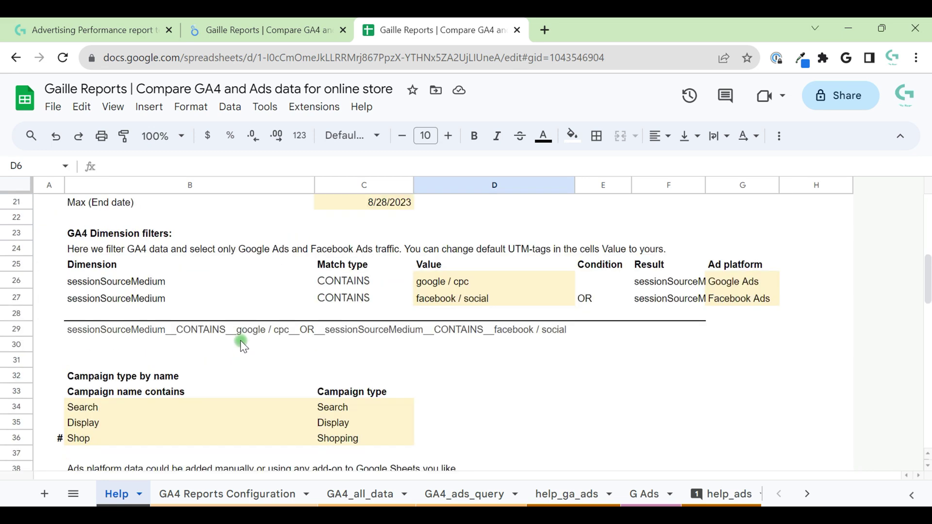
scroll(245, 344, down, 5)
scroll(241, 340, up, 7)
scroll(239, 343, up, 5)
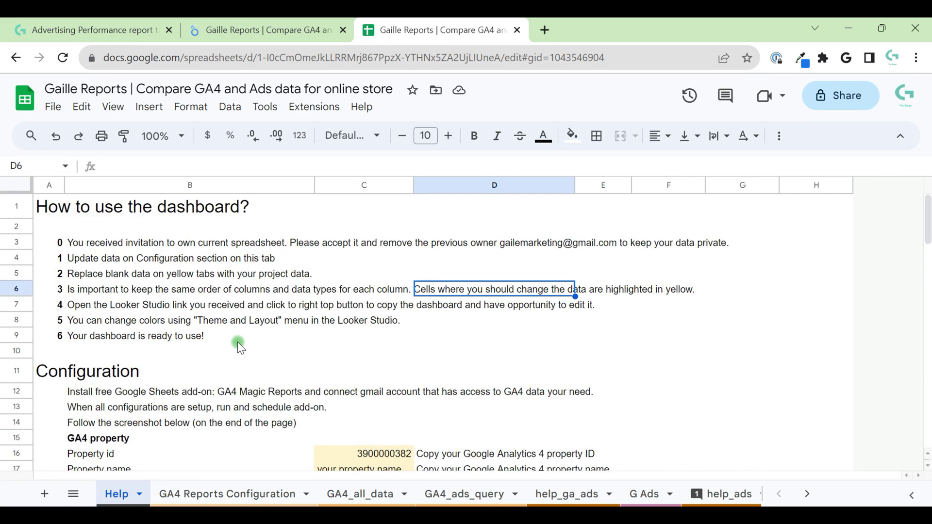
scroll(237, 340, down, 1)
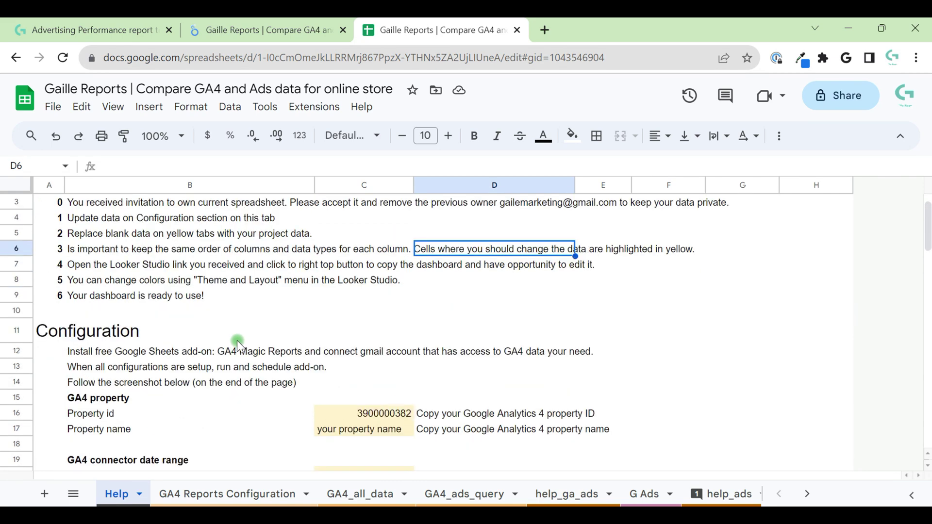
scroll(237, 340, down, 1)
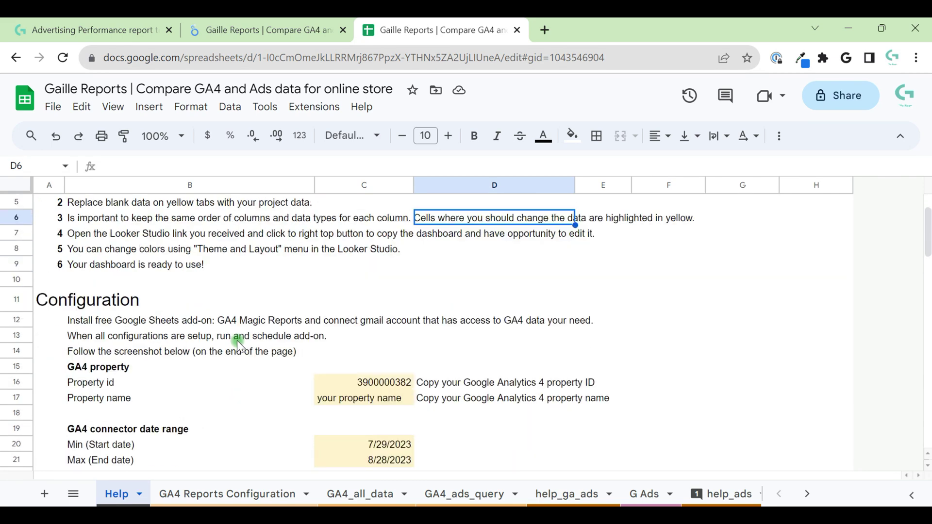
Step: Search the add-on marketplace for 'Google Analytics 4 magic' and confirm GA4 Magic Reports is installed
click(308, 108)
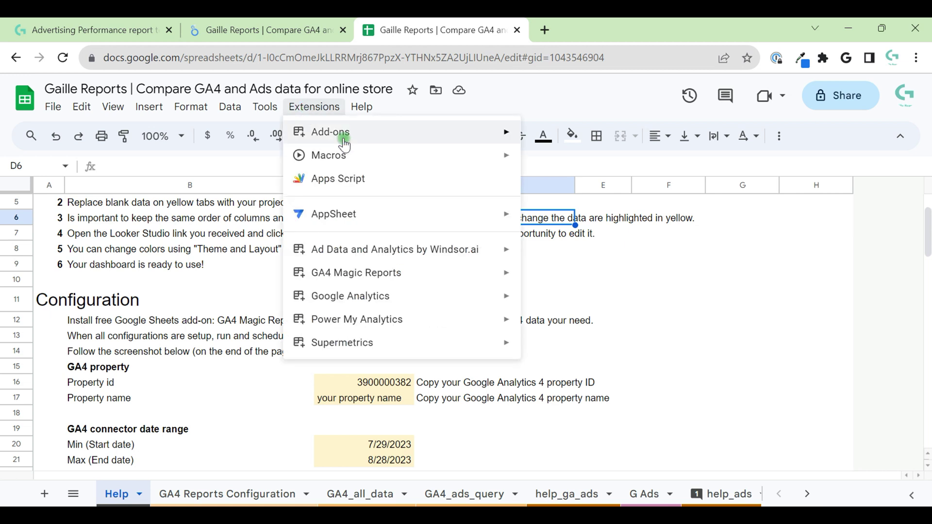
mouse_move(330, 132)
click(562, 144)
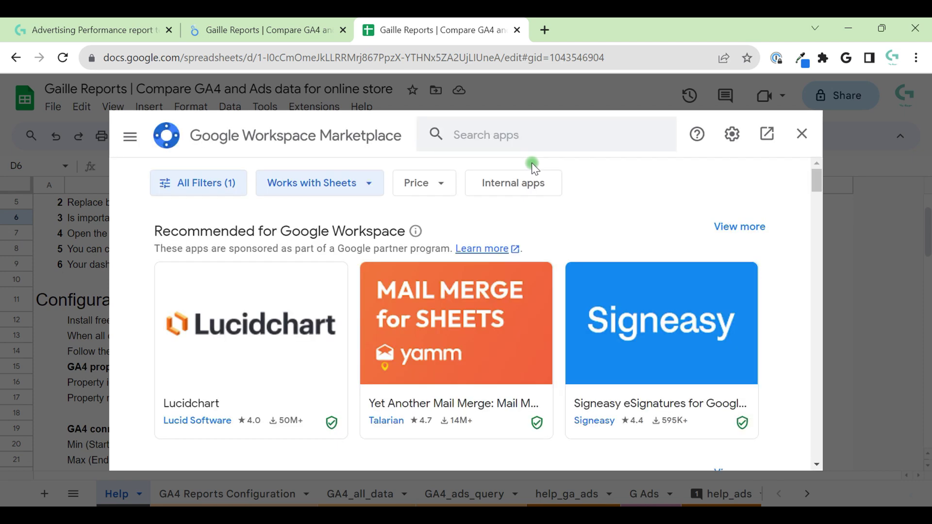
click(512, 130)
text(google a)
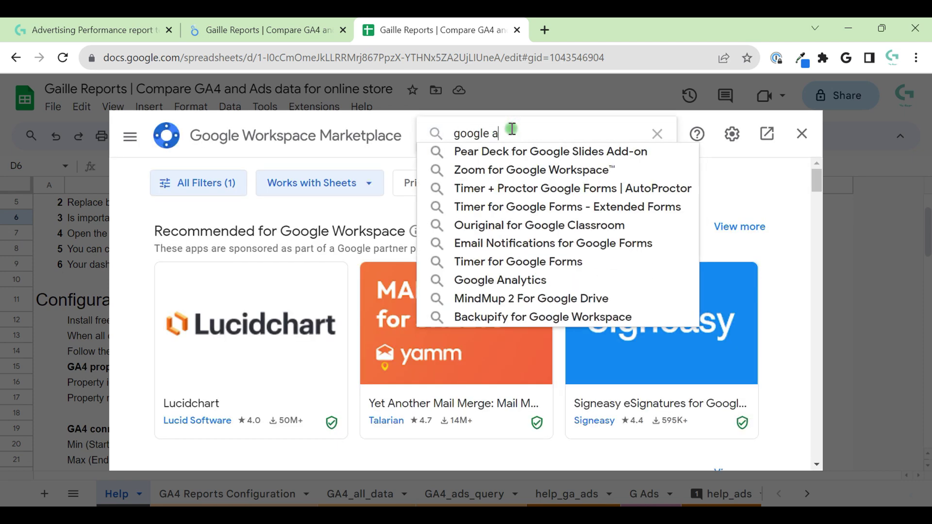
text(n)
key(Down)
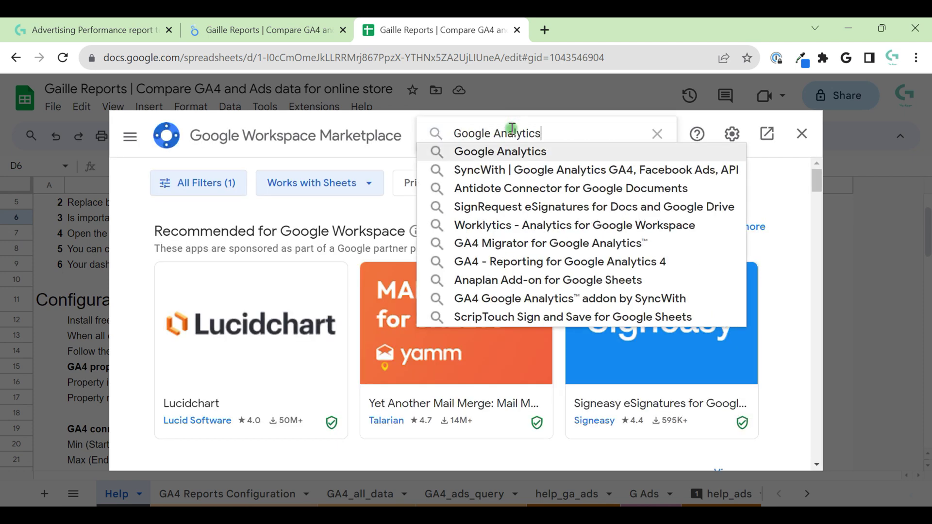
text( 4 magi)
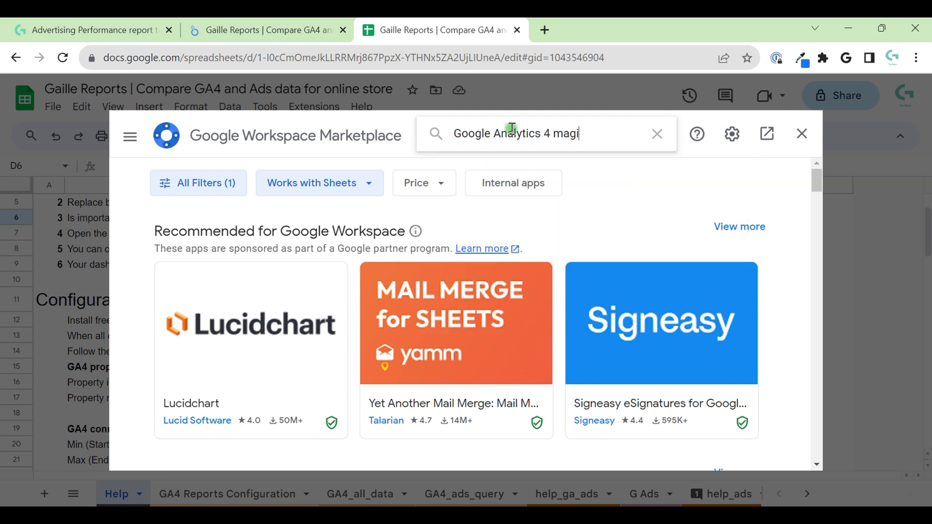
text(c)
key(Return)
scroll(576, 252, down, 1)
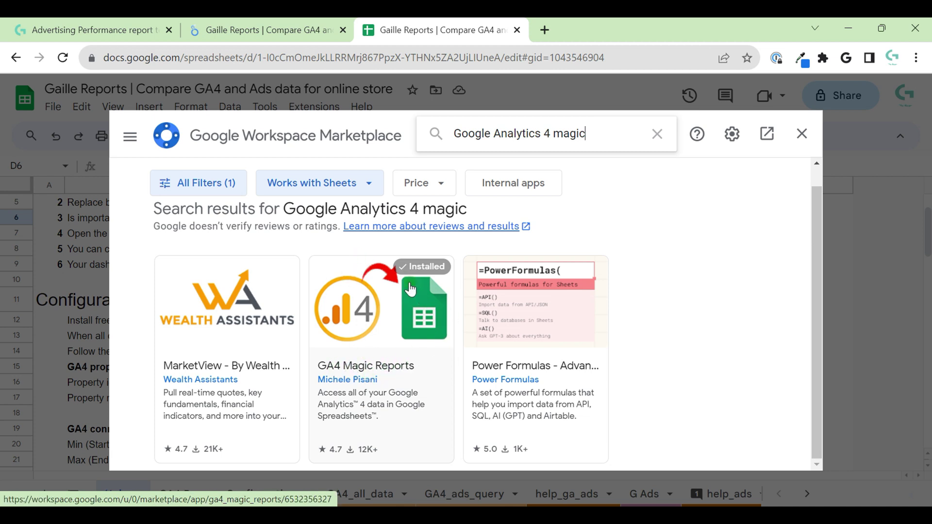
click(351, 326)
click(801, 133)
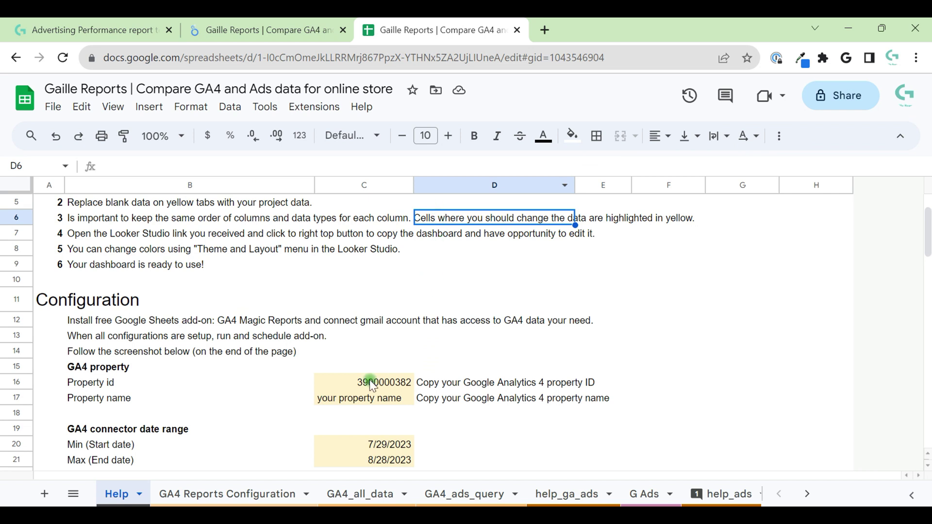
click(102, 385)
click(99, 368)
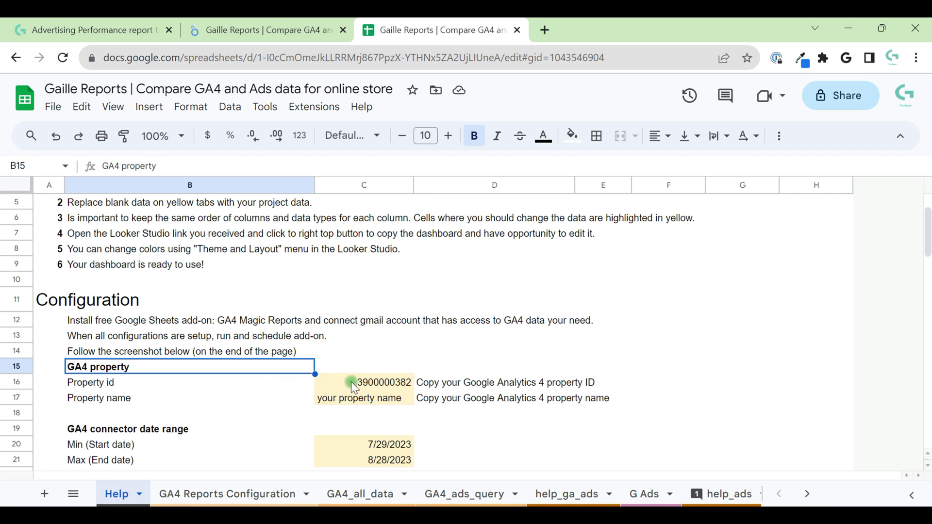
click(335, 384)
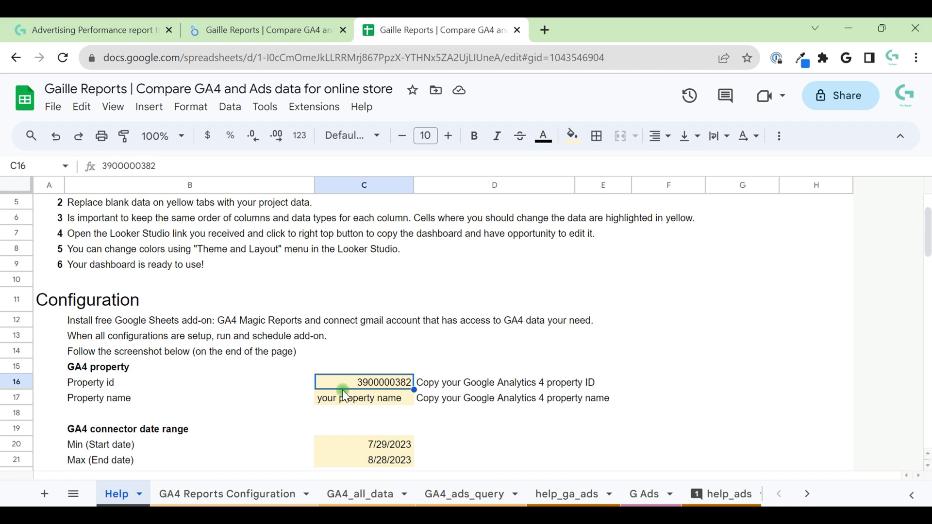
click(336, 402)
scroll(285, 393, down, 2)
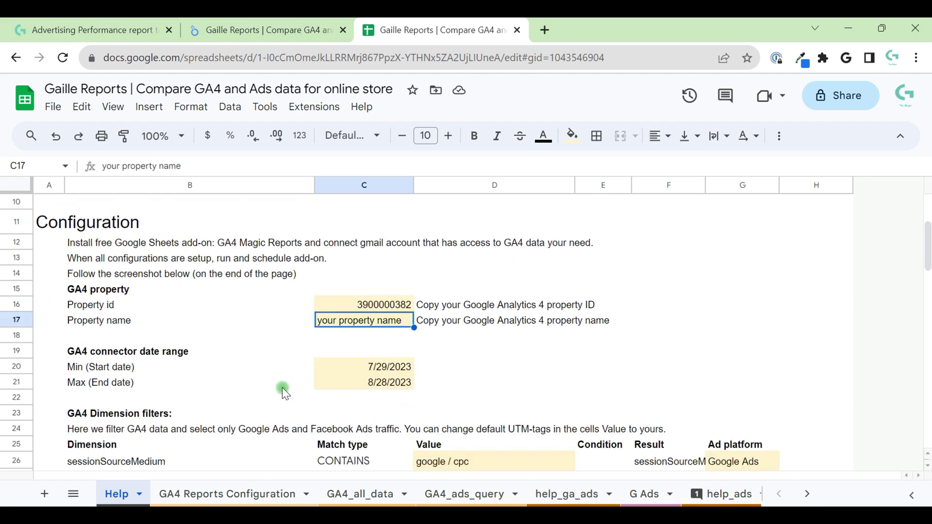
click(351, 369)
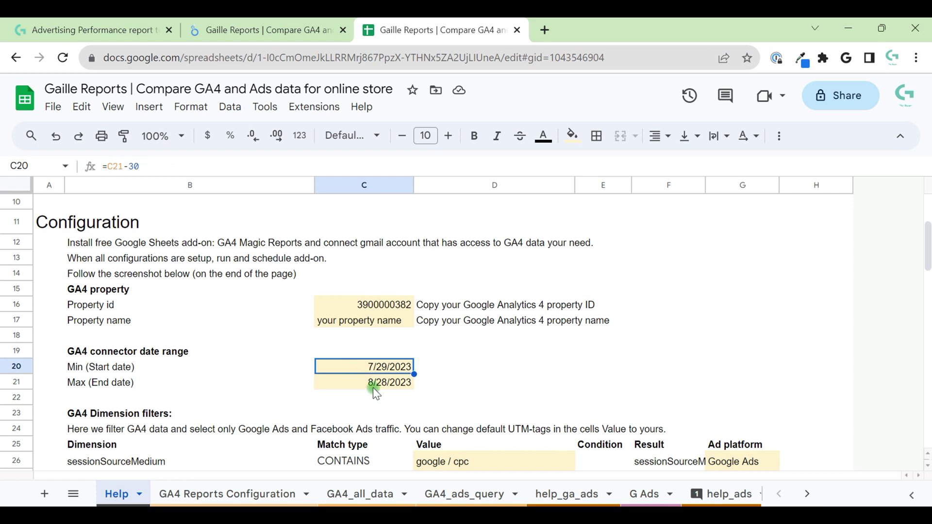
click(372, 387)
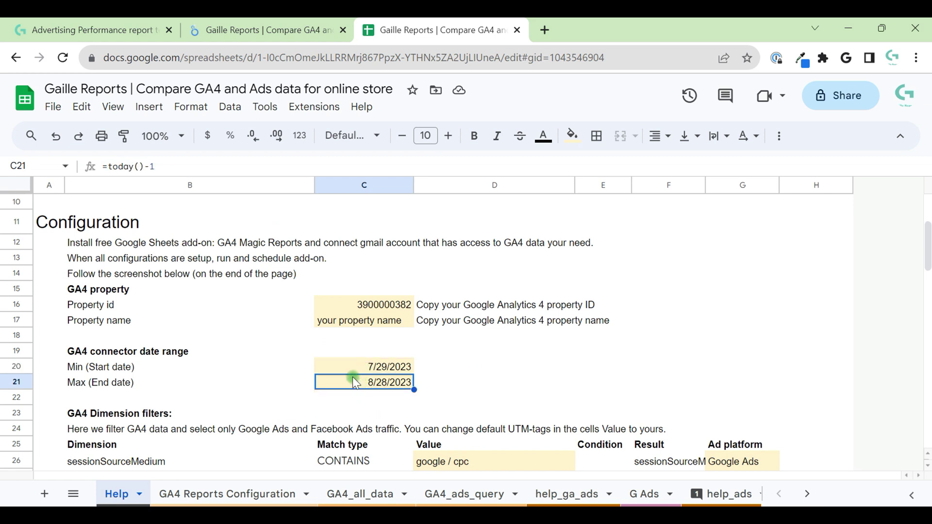
Step: Write the note 'today, yesterday, last30days' in D21 beside the end date
click(451, 383)
text(to)
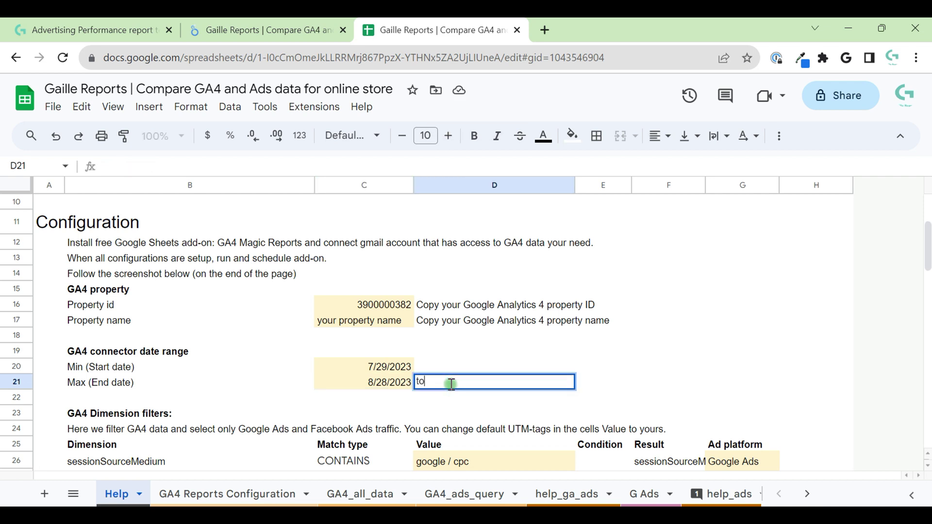
text(day, yest)
text(e)
key(BackSpace)
text(erday)
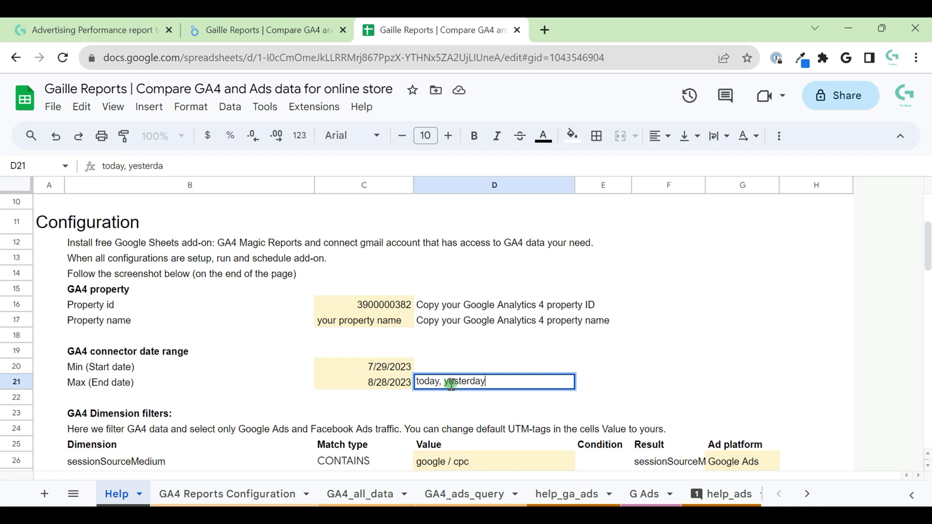
text(,)
text( ls)
key(BackSpace)
text(ast30)
text(days)
key(Return)
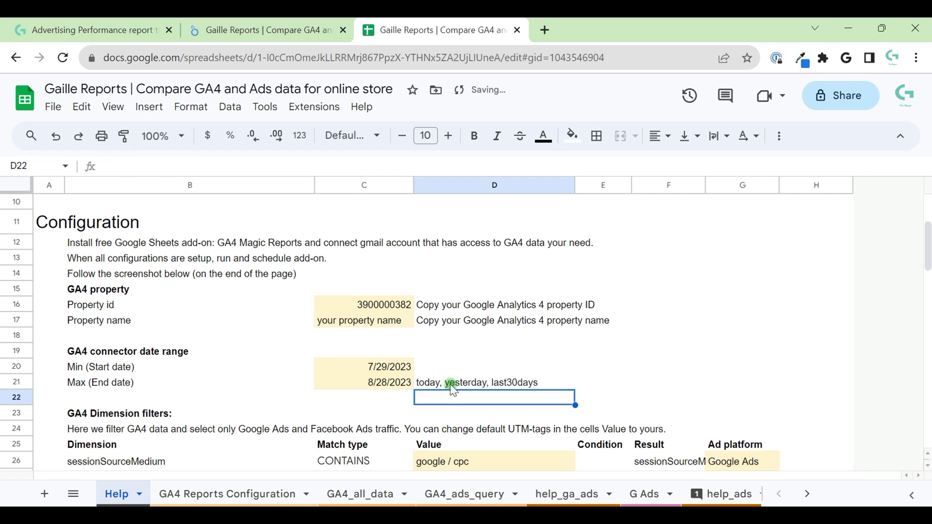
Step: Reselect the configuration values C16:C21, then delete the D21 note
click(450, 383)
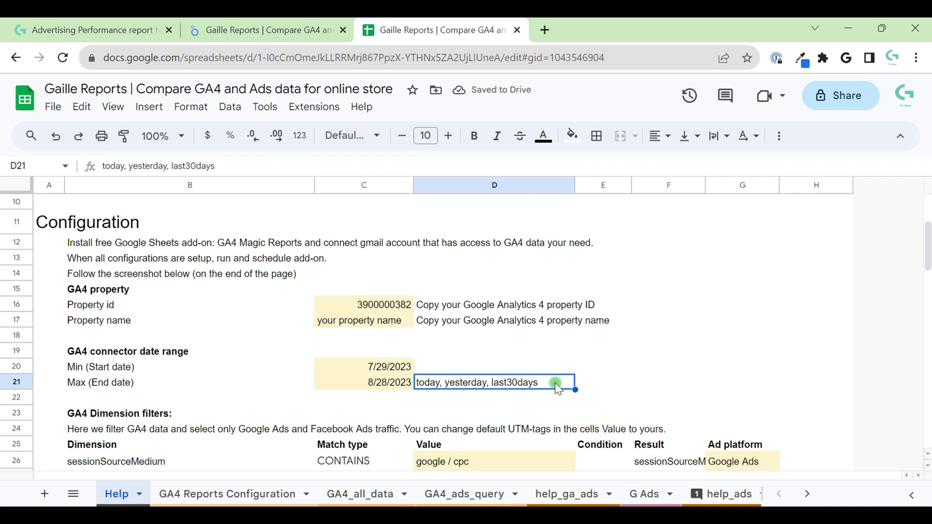
drag(391, 302, 387, 381)
click(467, 352)
click(442, 386)
key(Delete)
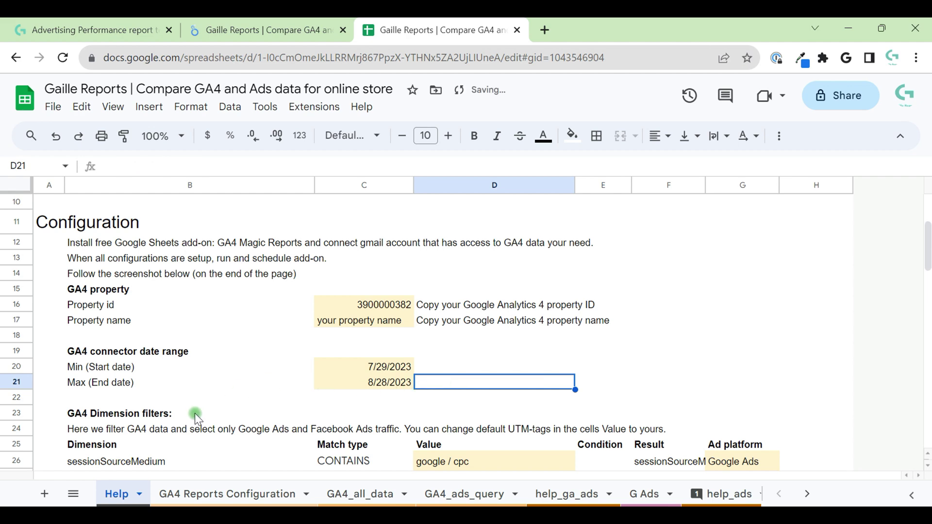
scroll(240, 393, down, 2)
click(214, 376)
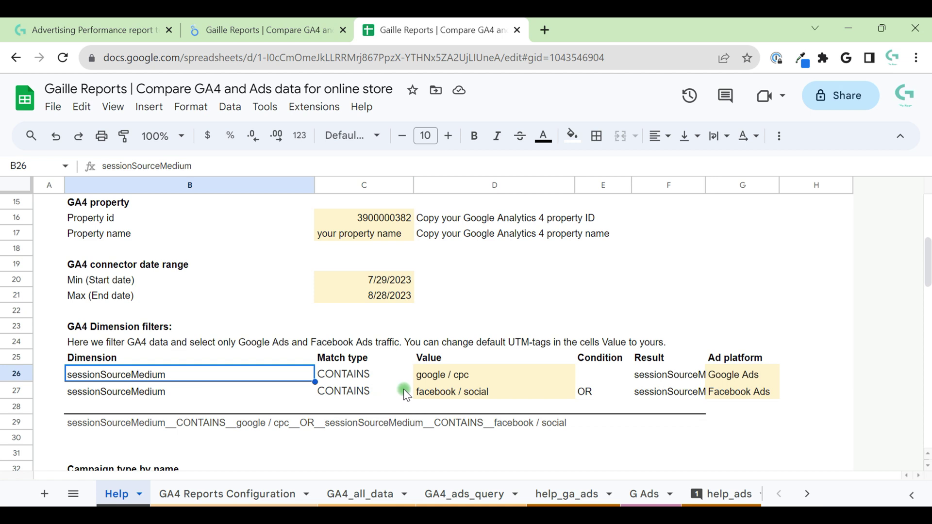
click(467, 373)
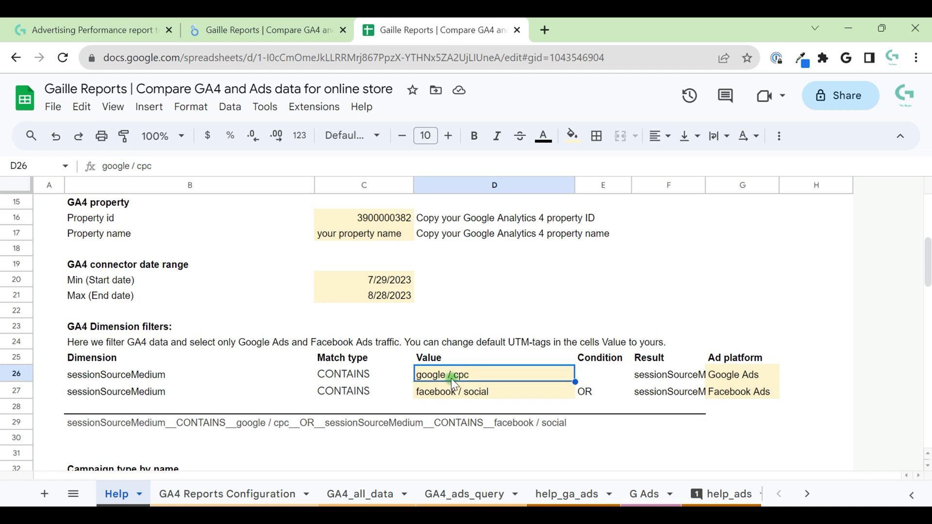
click(458, 396)
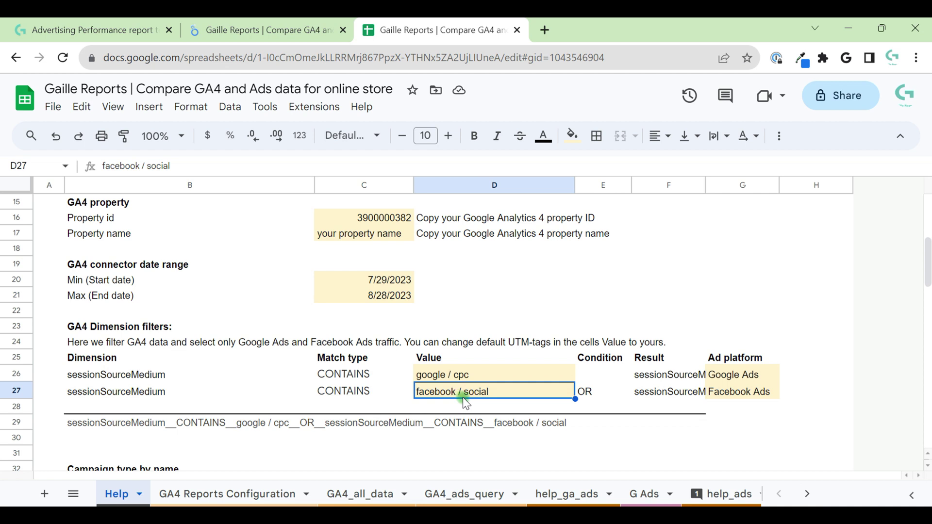
click(483, 375)
double_click(483, 375)
key(BackSpace)
text(m)
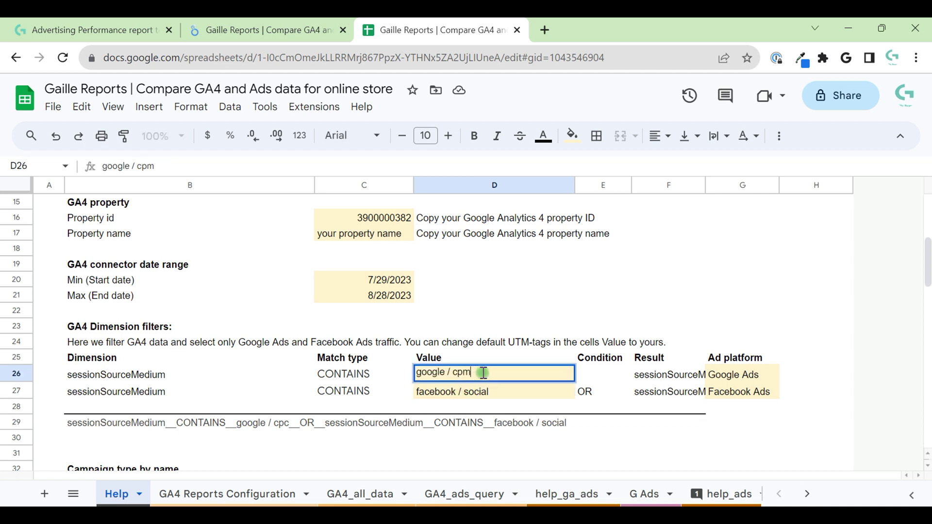
key(Return)
key(ctrl+z)
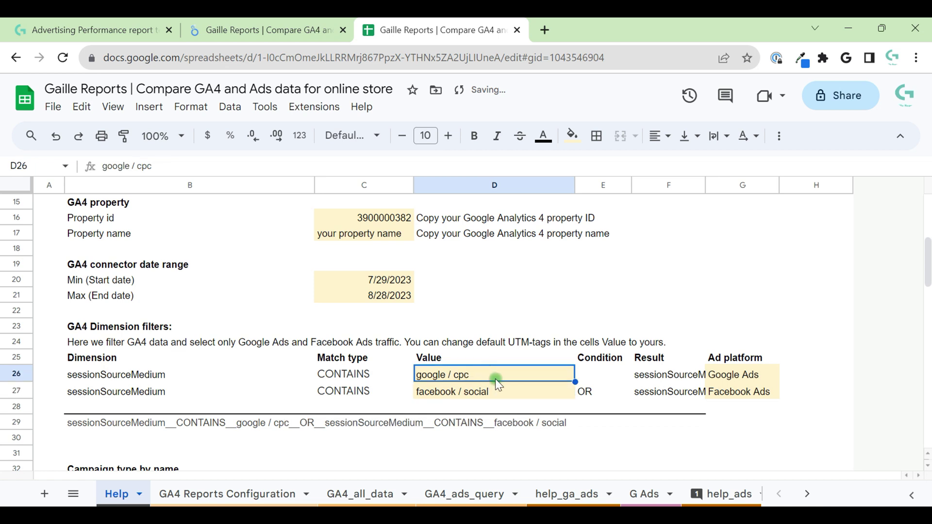
click(505, 391)
click(736, 392)
click(736, 374)
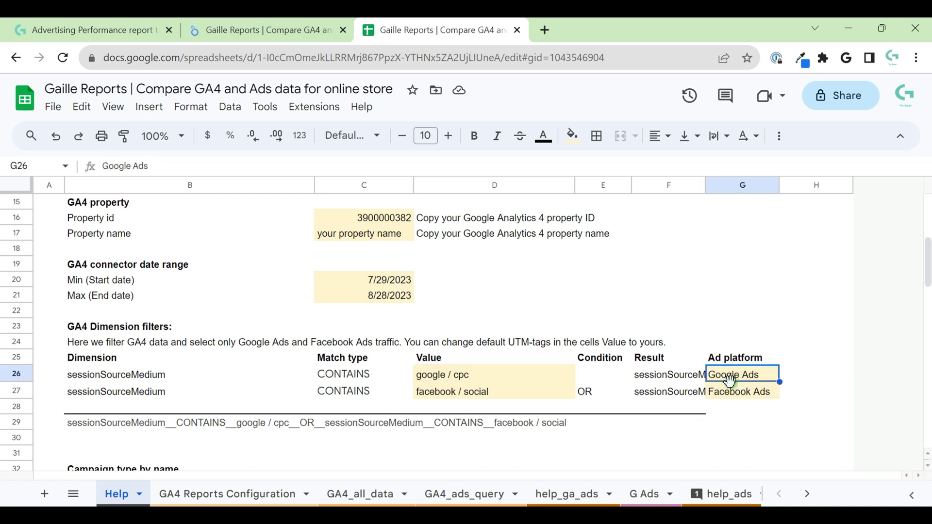
click(450, 383)
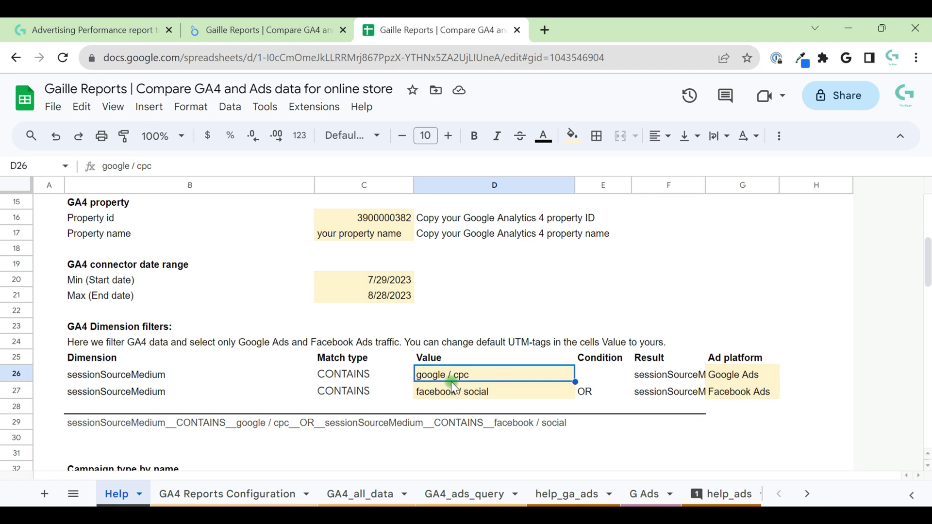
text(ig )
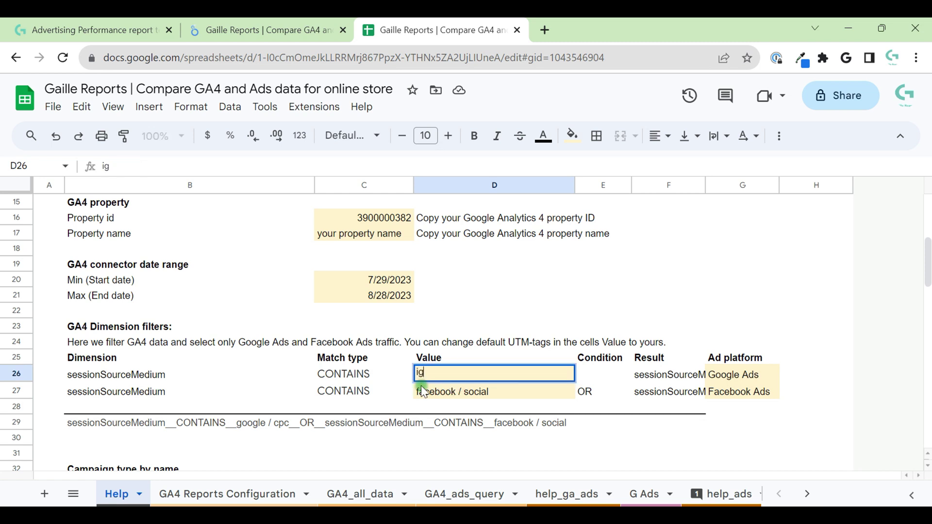
text(/ )
text(cpm)
key(Tab)
key(Tab)
key(Tab)
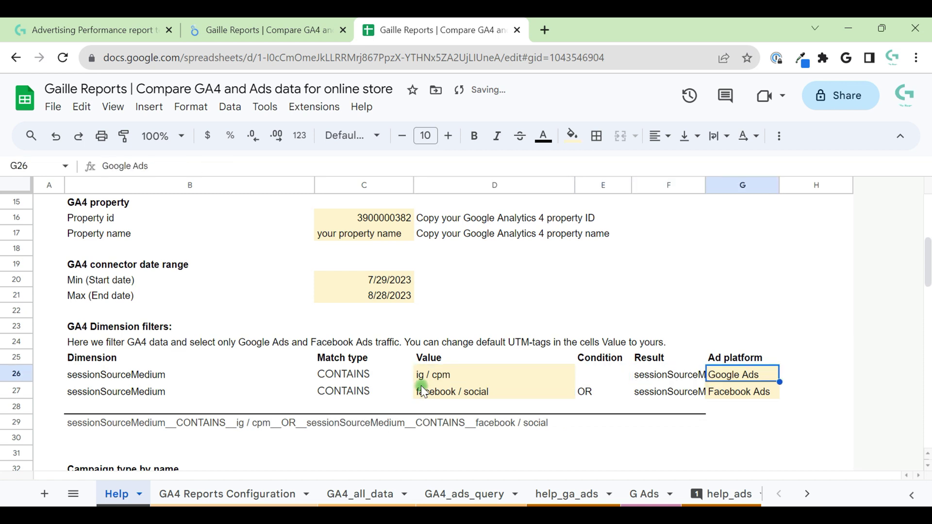
text(Instagra)
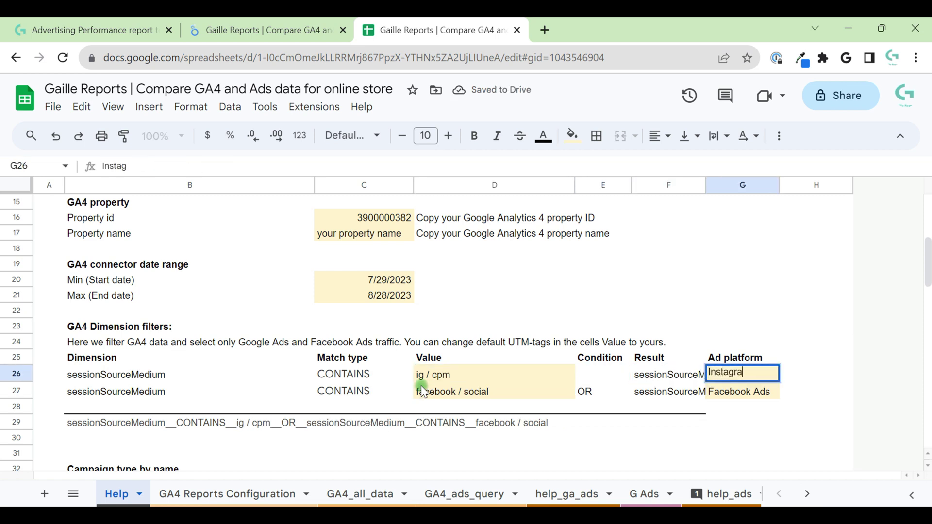
text(m)
key(Return)
key(ctrl+z)
key(ctrl+z)
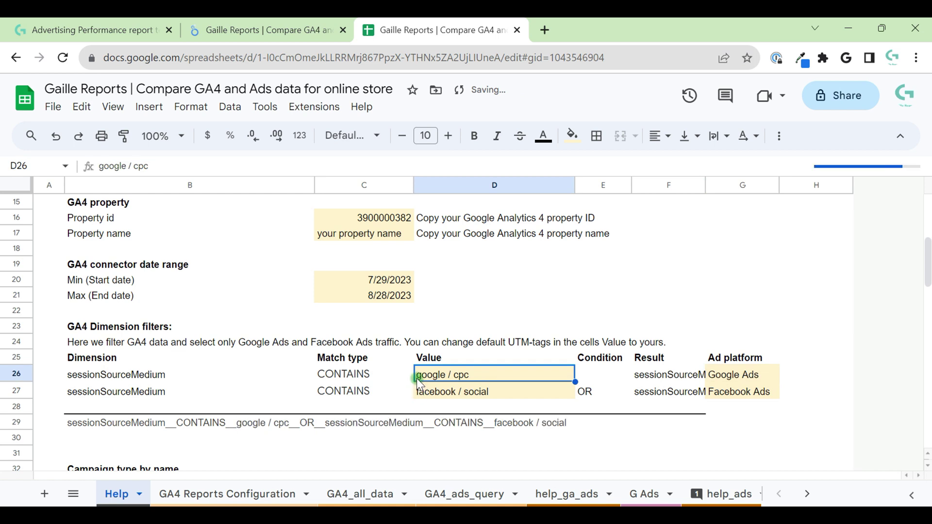
click(512, 301)
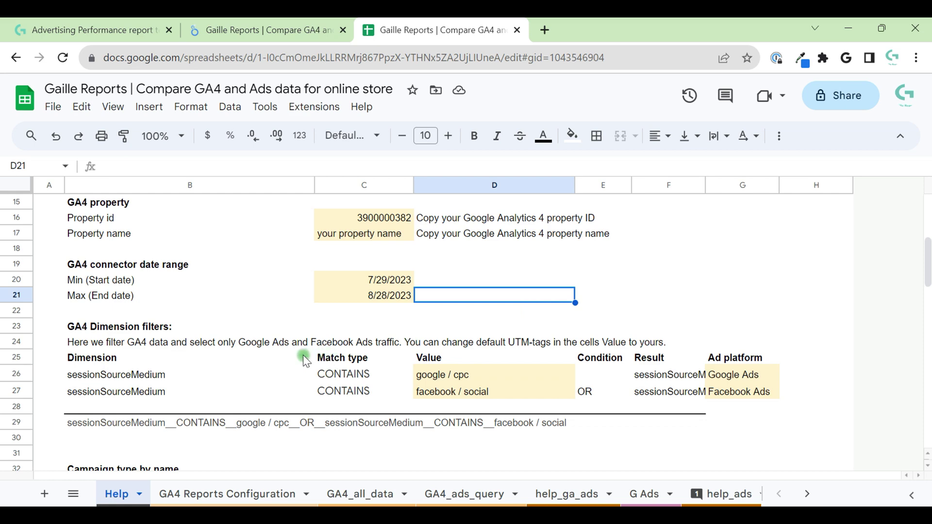
scroll(195, 375, down, 2)
scroll(187, 375, down, 2)
scroll(187, 377, down, 2)
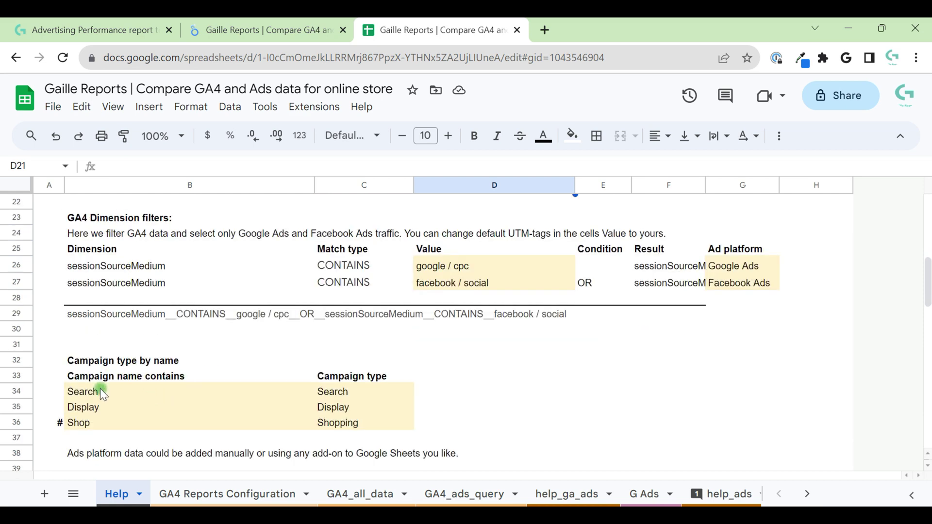
scroll(144, 398, up, 1)
scroll(145, 398, down, 3)
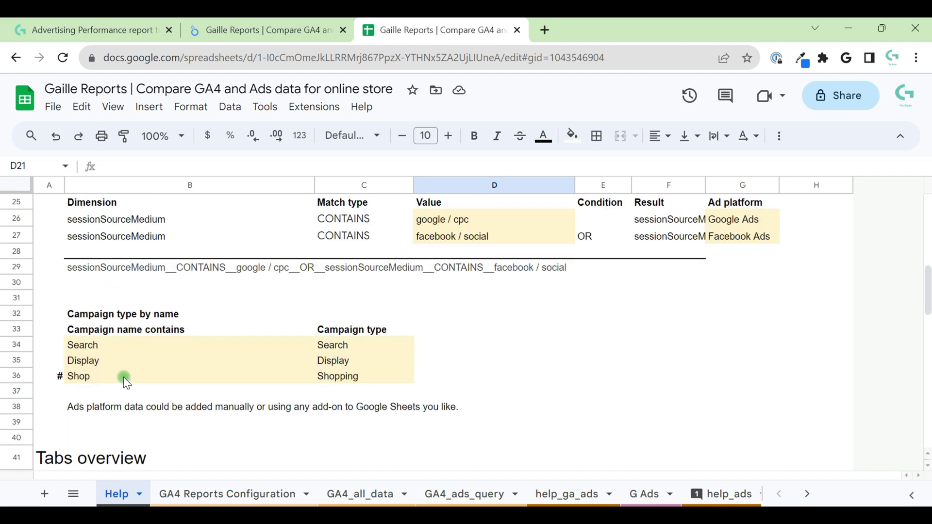
click(262, 30)
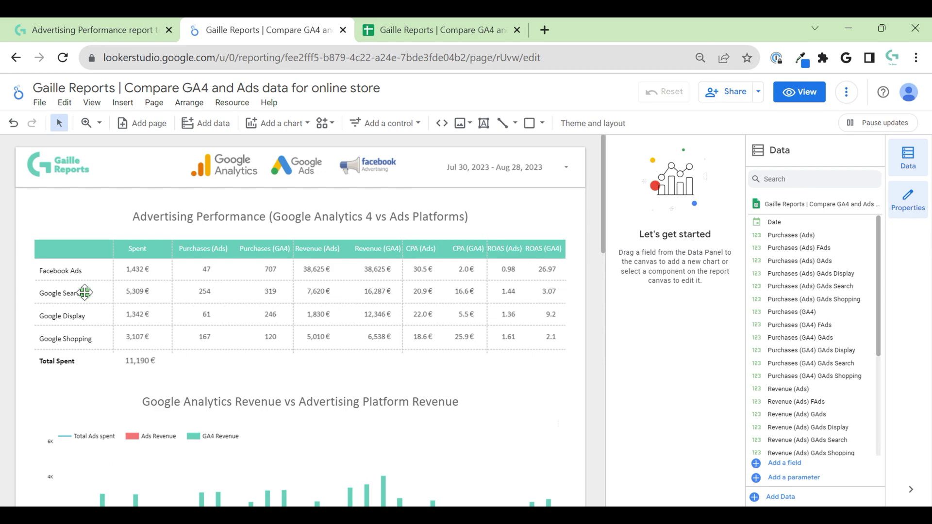
click(408, 28)
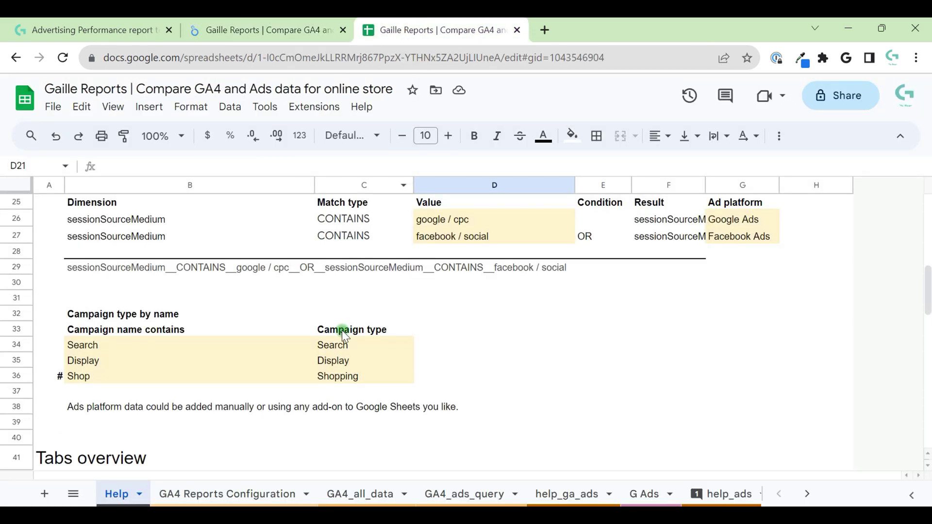
click(132, 348)
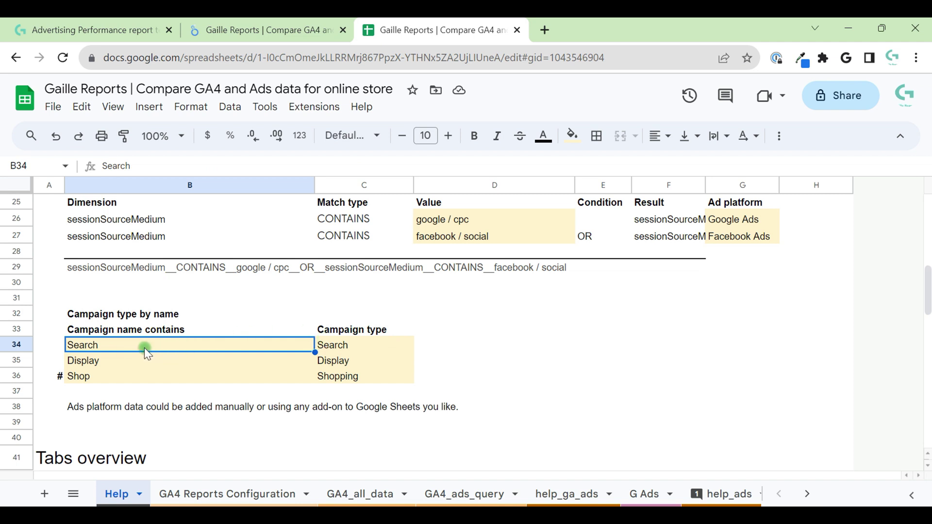
click(115, 375)
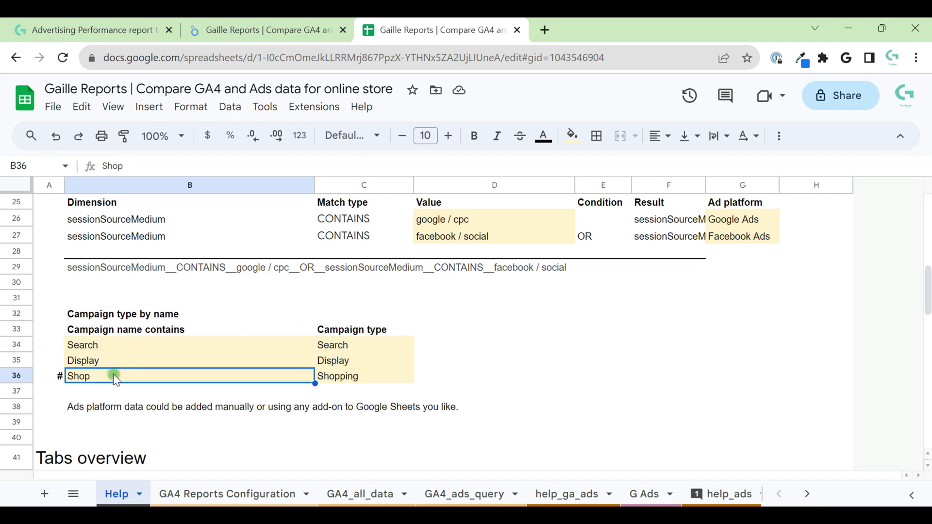
text(SH)
key(Return)
click(113, 374)
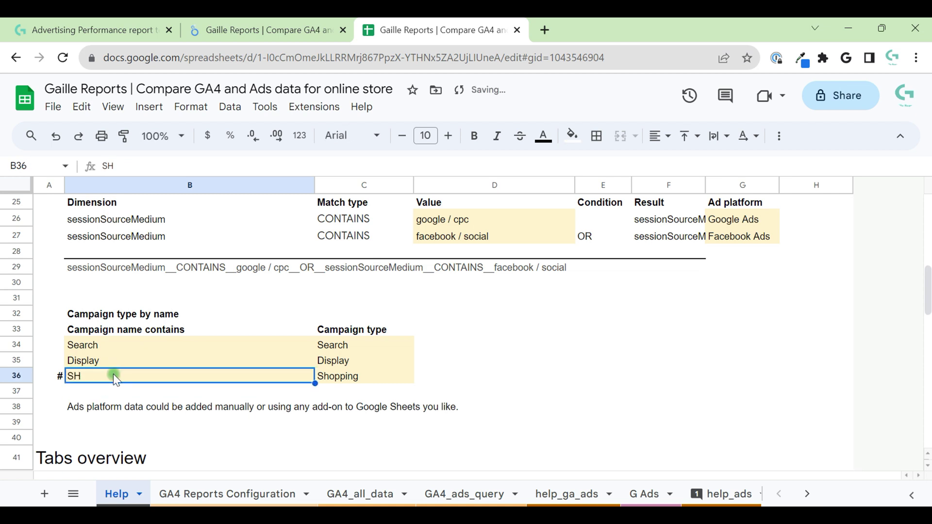
key(Right)
key(Left)
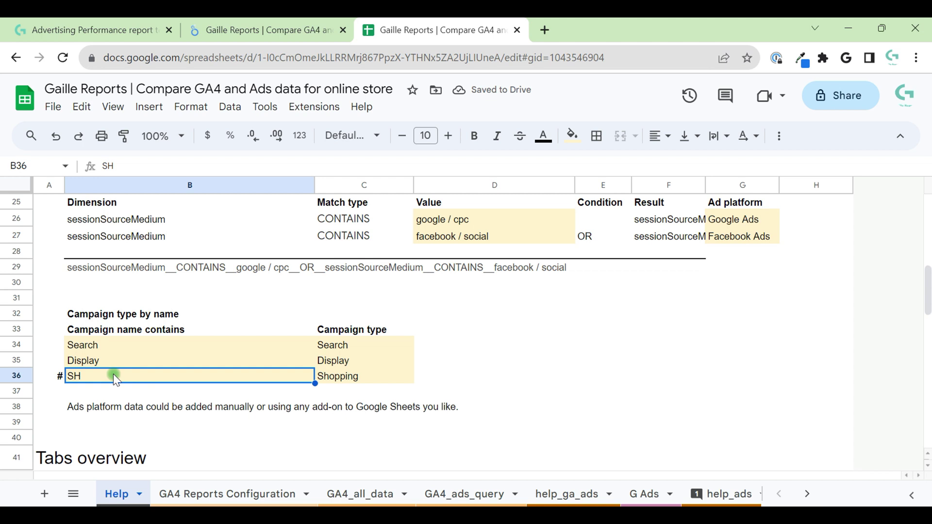
key(ctrl+z)
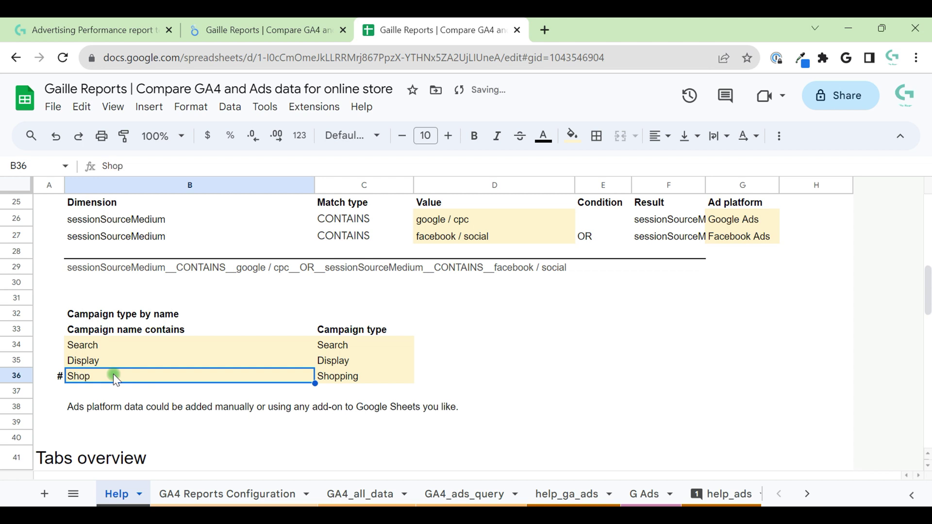
key(Right)
key(Up)
key(Up)
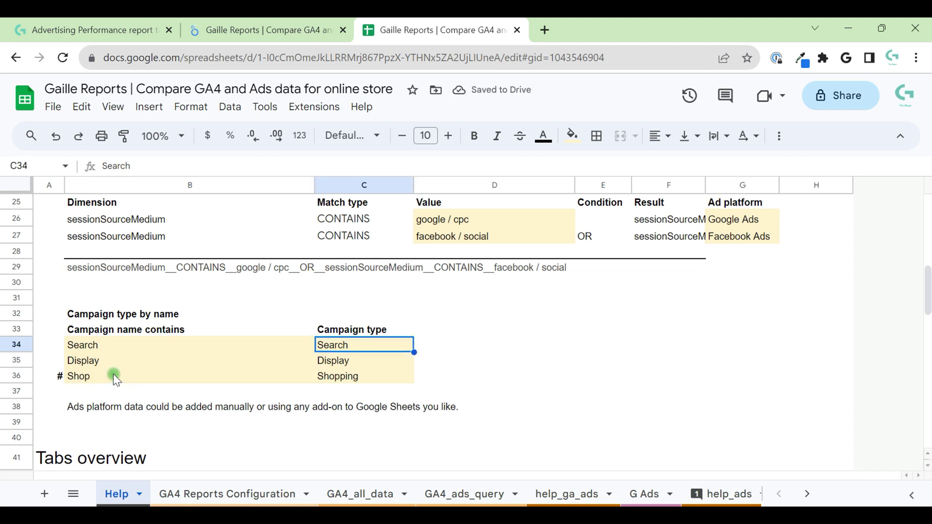
key(Left)
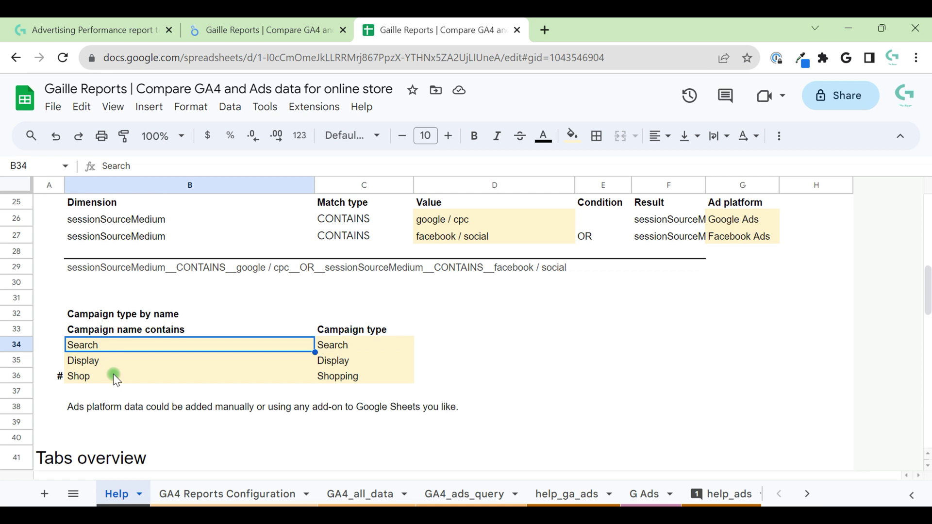
Step: Enter 'Oregon' as keyword and 'US' as campaign type in row 34
text(Or)
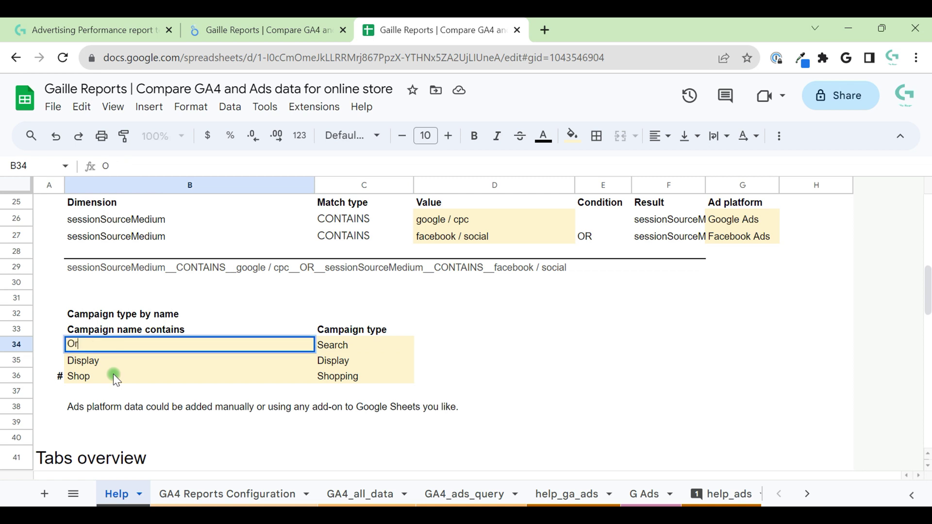
text(egon)
key(Return)
key(Up)
key(Right)
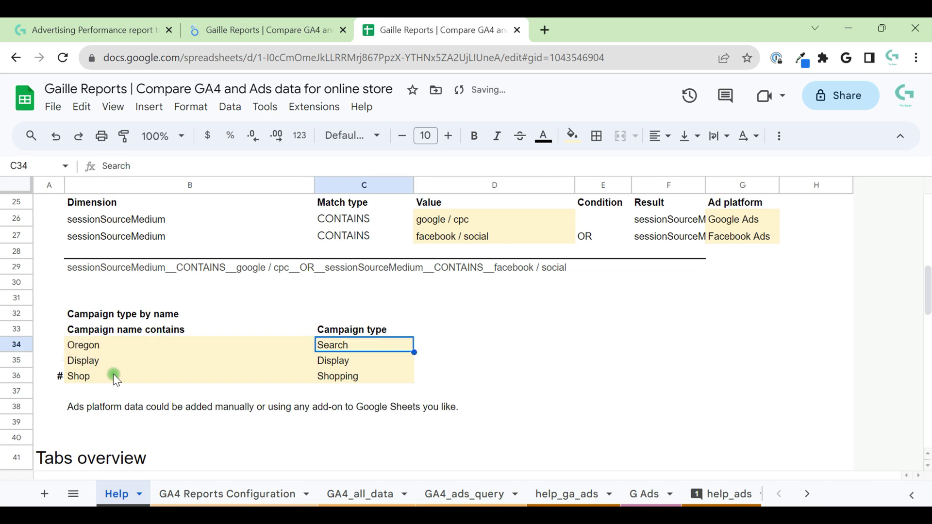
text(US)
key(Return)
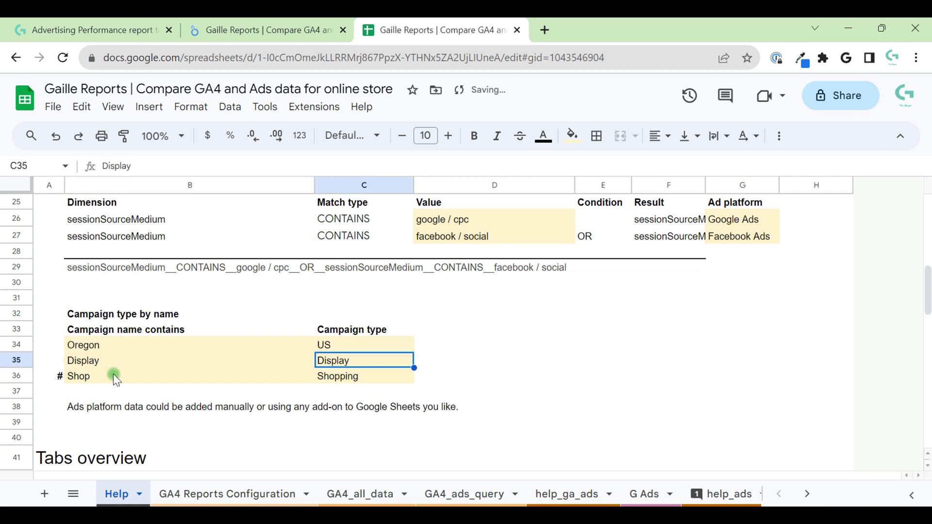
Step: Try 'UK' and 'England' in the row 34 rule, then undo them
key(Up)
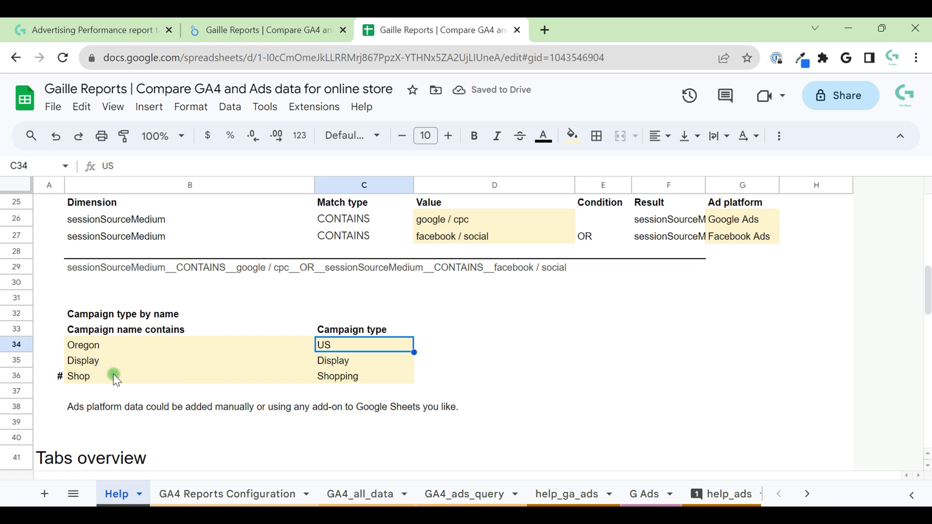
key(Left)
key(BackSpace)
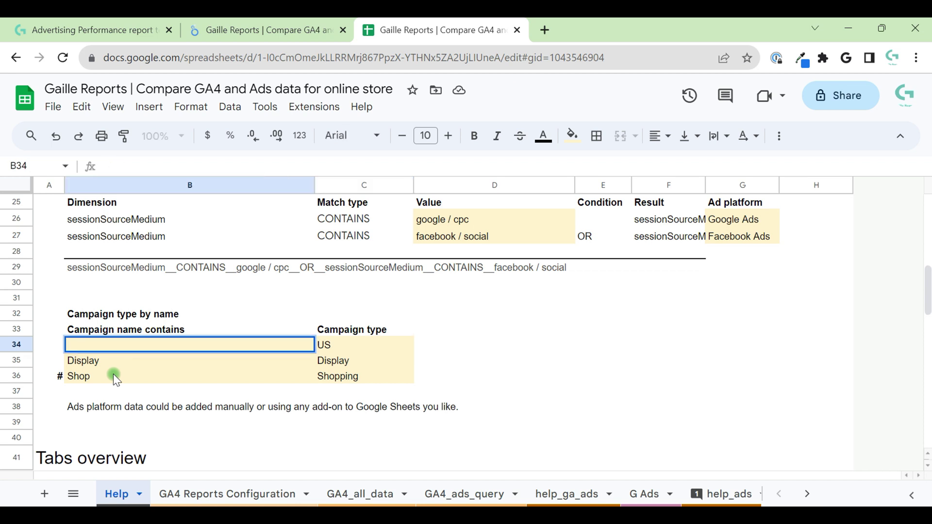
text(UK)
key(BackSpace)
text(K)
key(Return)
key(Up)
key(Right)
text(E)
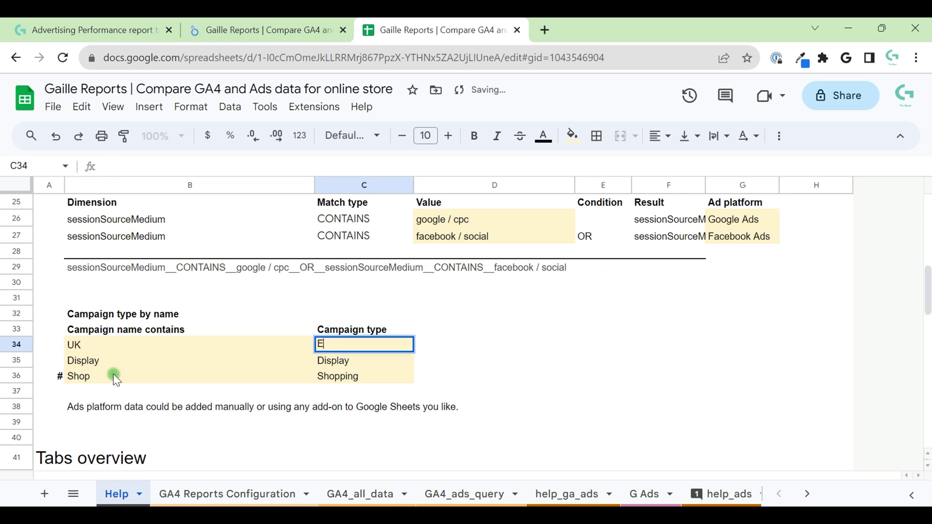
text(ngland)
key(Return)
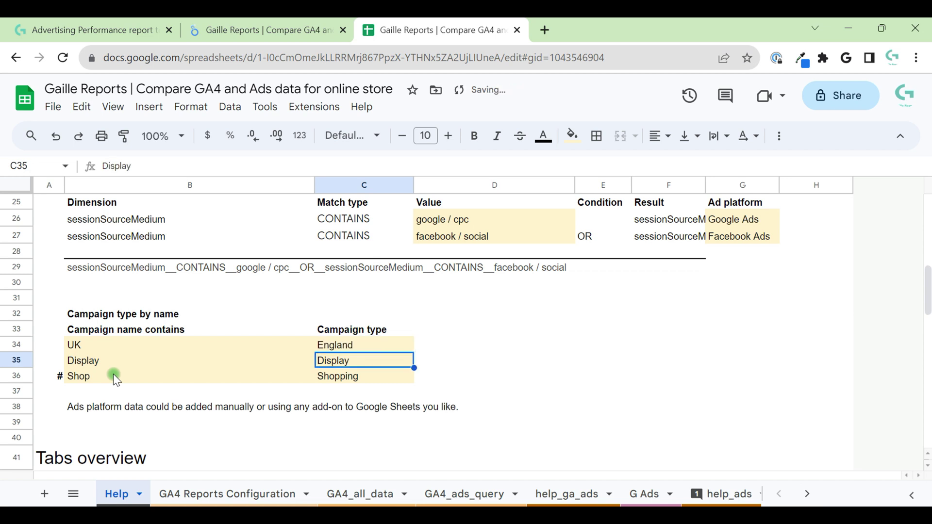
key(ctrl+z)
key(ctrl+z)
key(ctrl+z)
Step: Paste 'Search' into both the keyword and campaign type cells of row 34
key(Right)
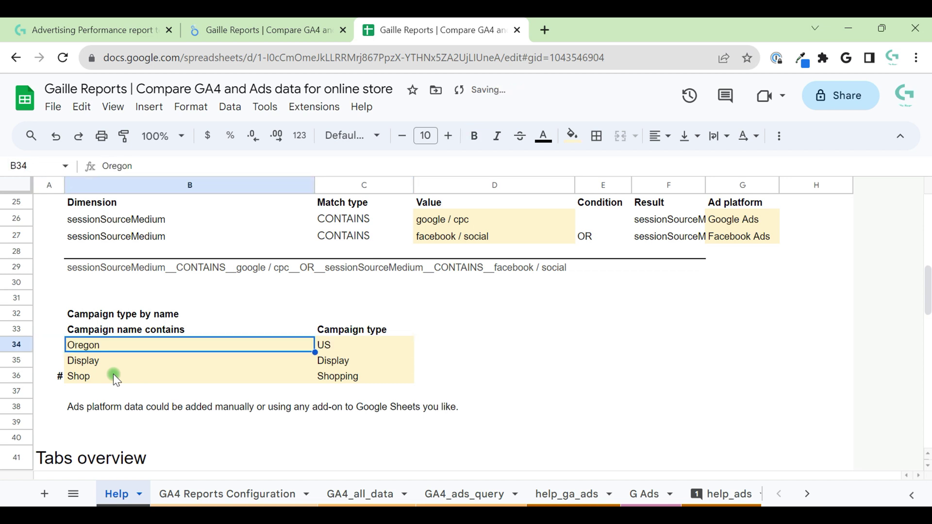
key(Down)
key(Up)
key(Down)
key(Down)
key(Left)
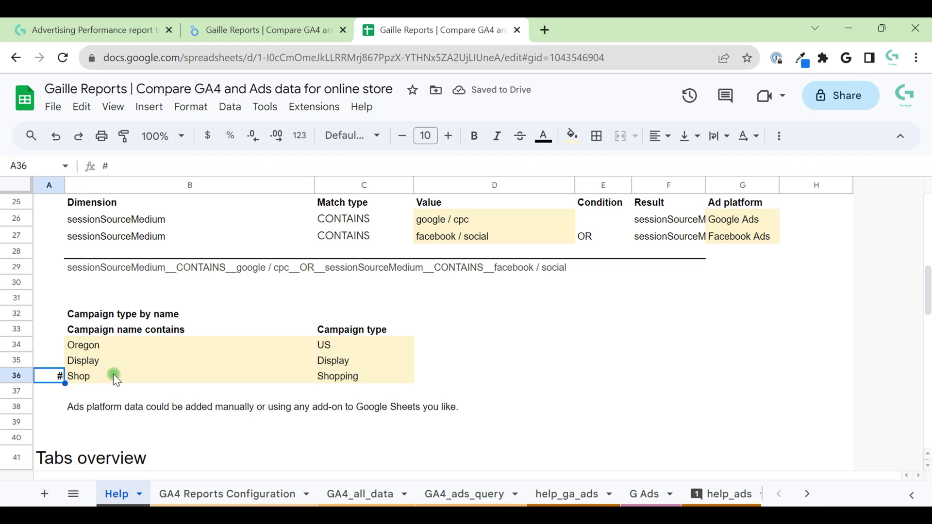
key(Right)
key(Right)
key(Up)
key(Up)
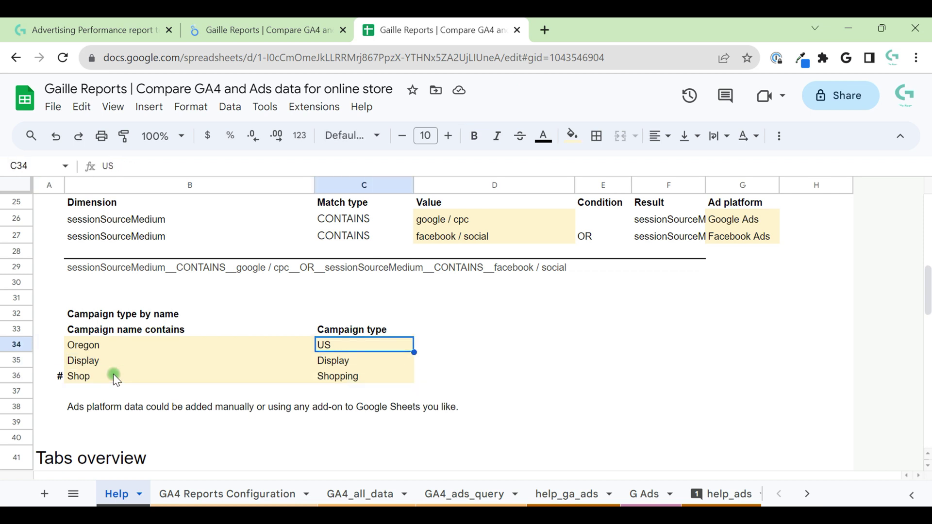
text(Search)
key(Left)
text(Search)
key(Right)
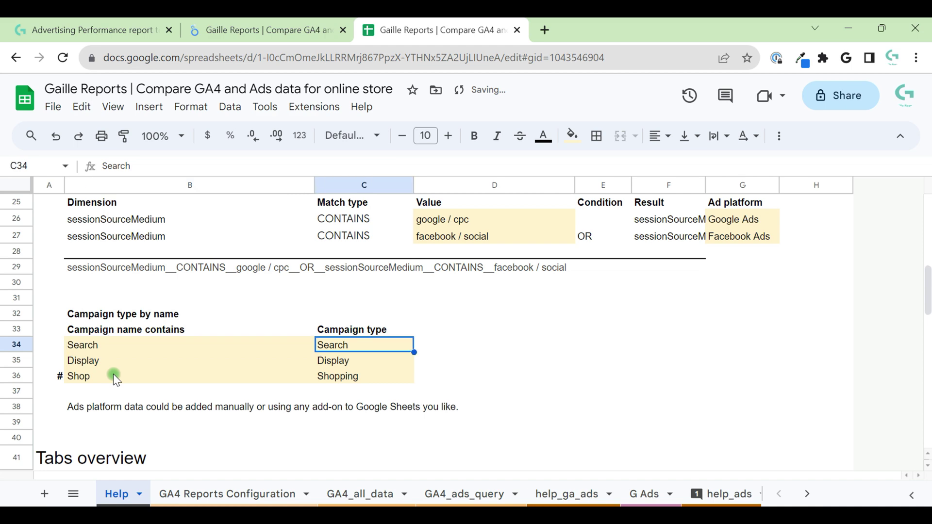
scroll(202, 366, down, 2)
scroll(223, 377, down, 3)
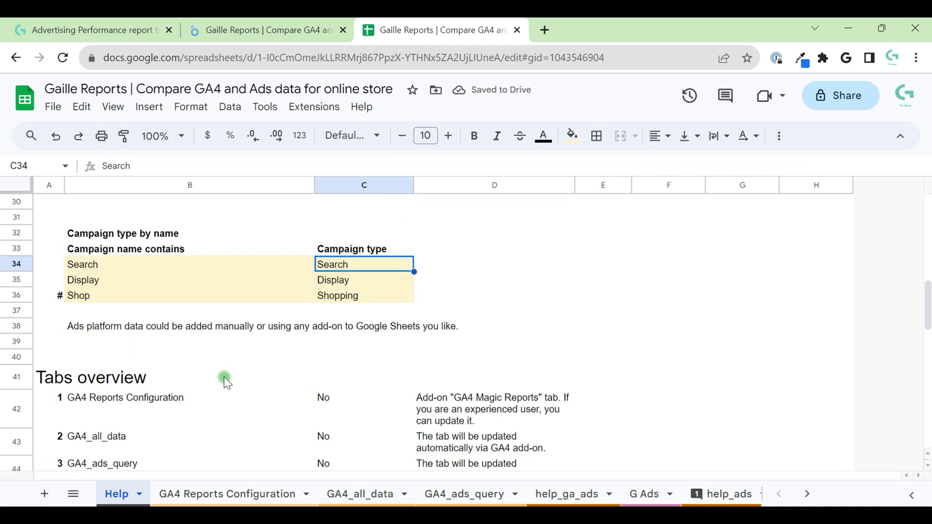
scroll(226, 383, down, 3)
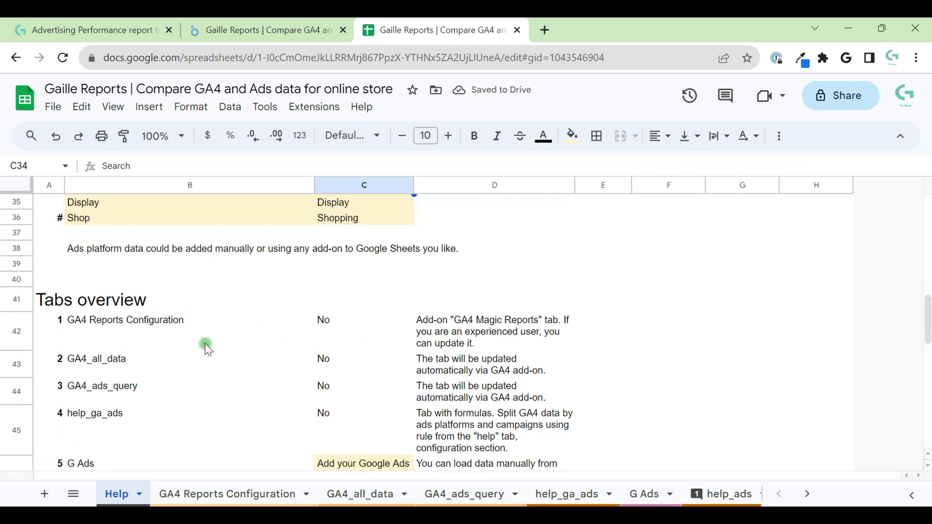
scroll(323, 339, down, 1)
scroll(323, 340, down, 2)
scroll(323, 340, down, 3)
scroll(323, 340, up, 2)
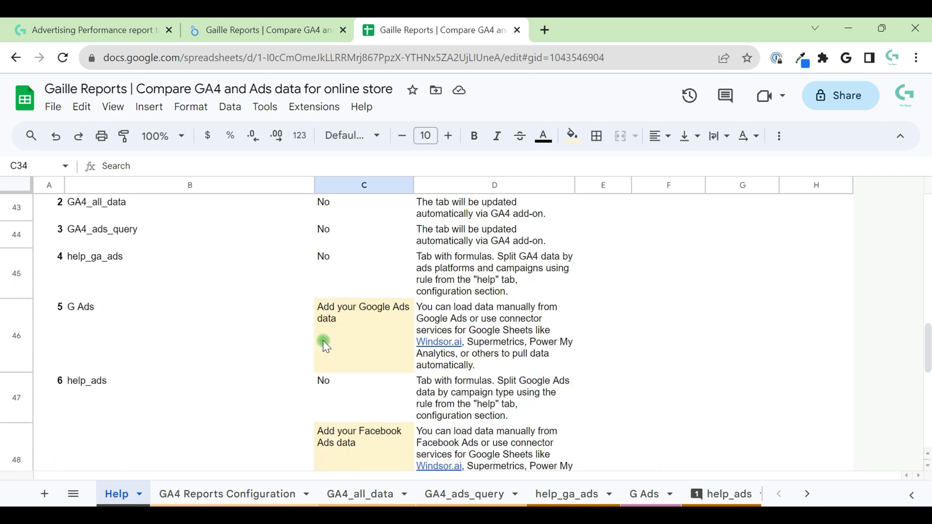
scroll(391, 312, up, 1)
scroll(388, 378, up, 2)
scroll(386, 450, down, 1)
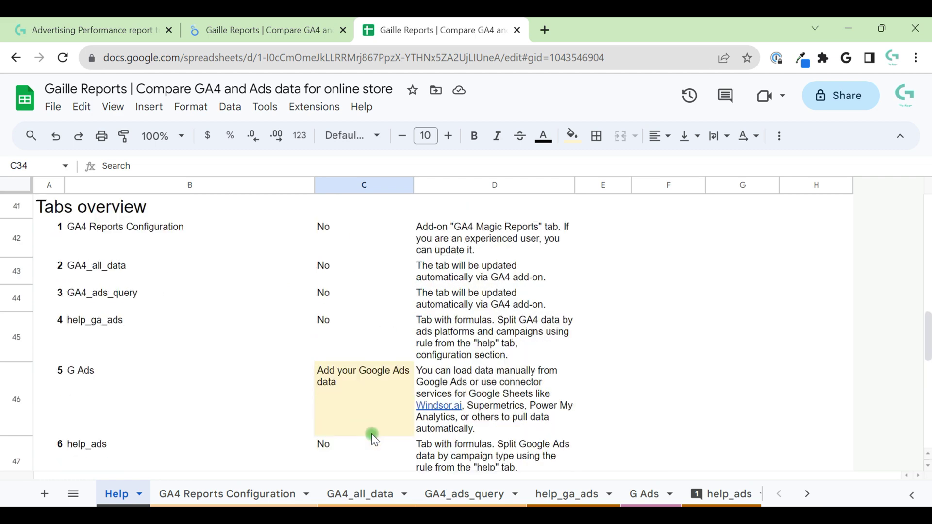
click(368, 395)
scroll(368, 395, down, 3)
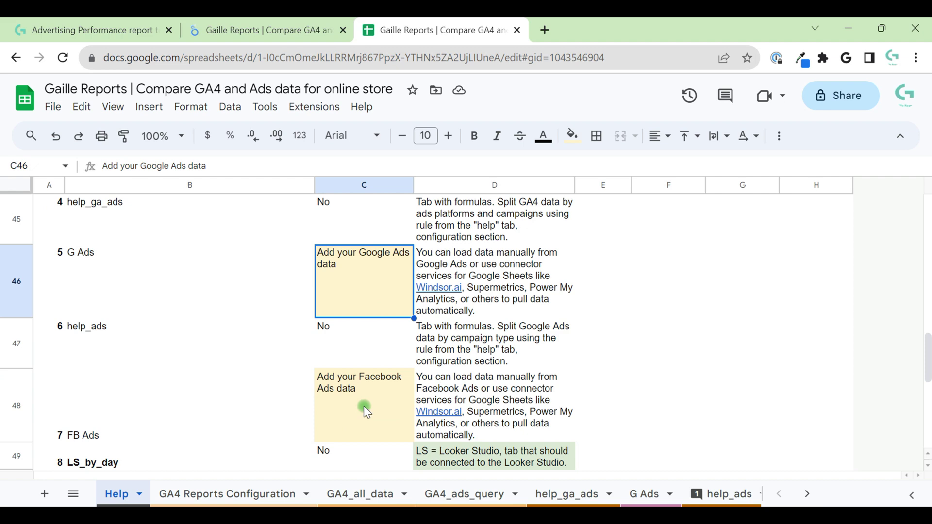
click(365, 411)
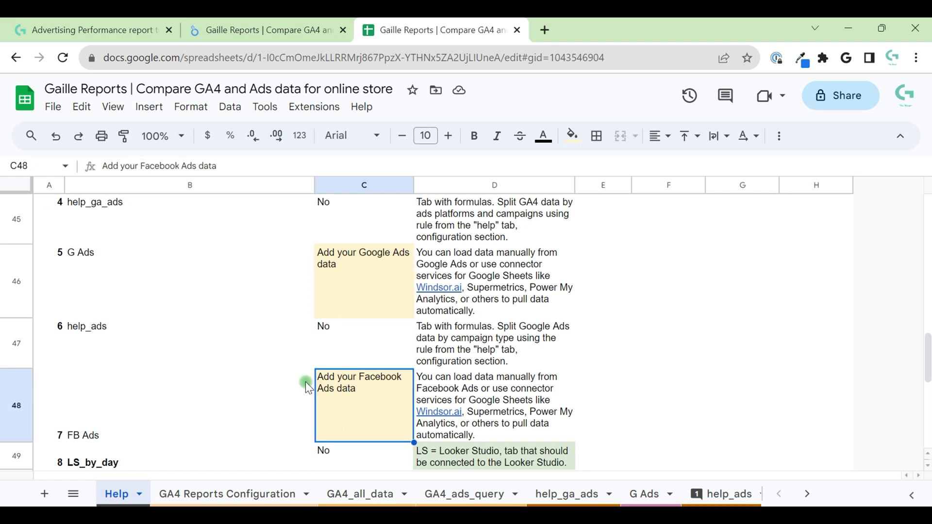
scroll(308, 380, down, 3)
scroll(282, 406, down, 5)
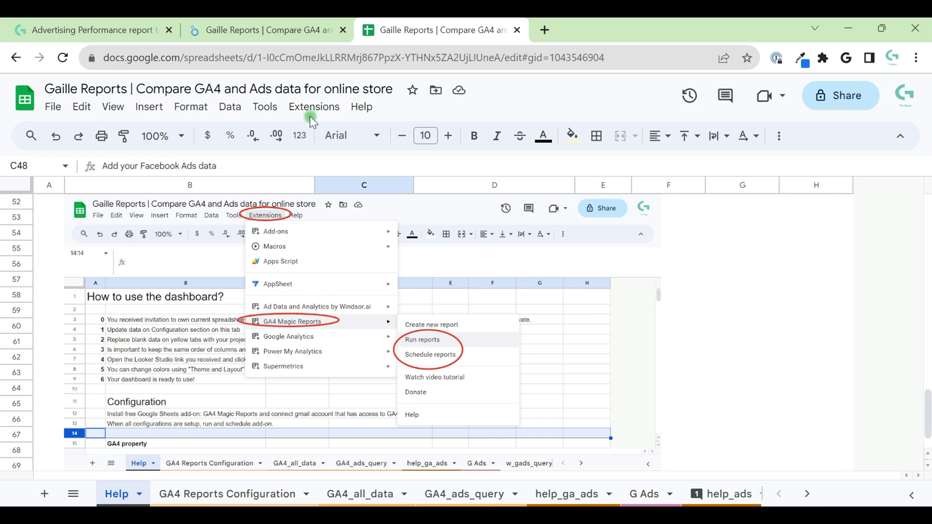
scroll(326, 291, up, 3)
scroll(334, 272, up, 5)
scroll(371, 290, up, 4)
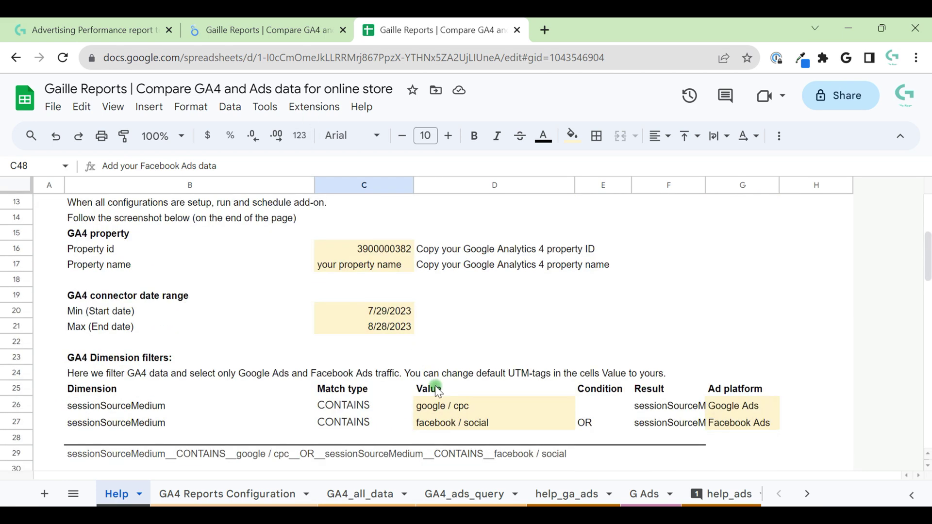
click(313, 107)
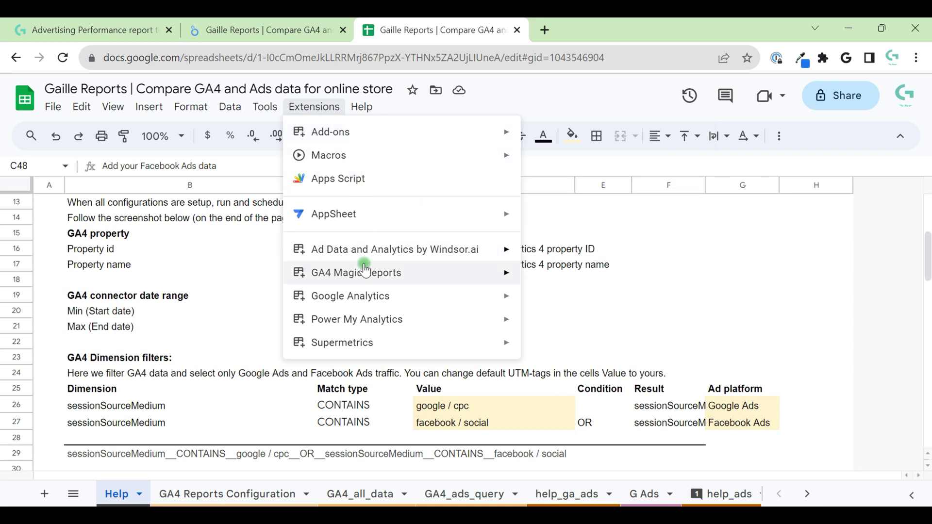
mouse_move(356, 272)
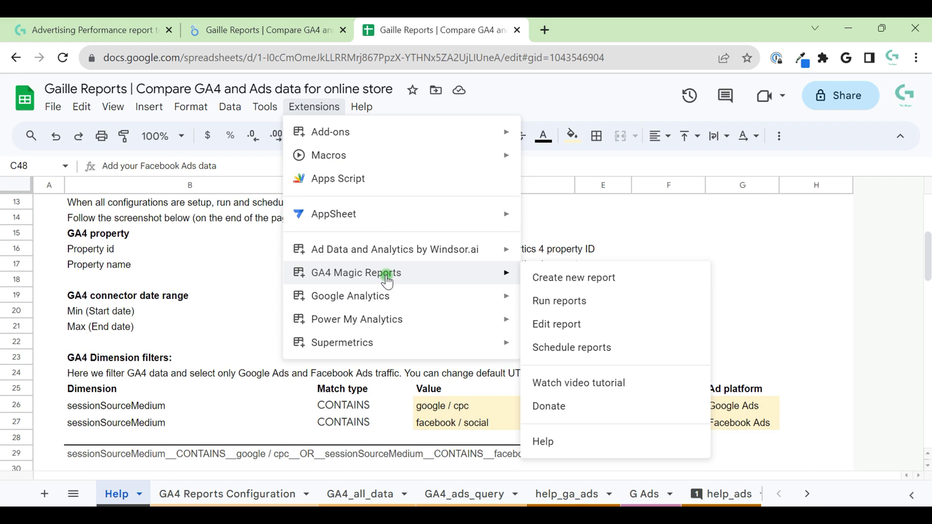
click(602, 347)
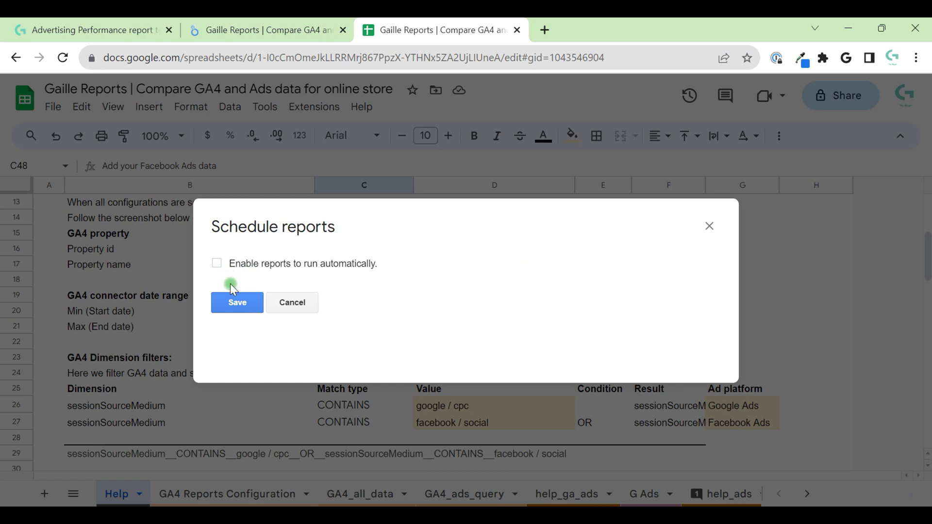
click(709, 226)
click(315, 107)
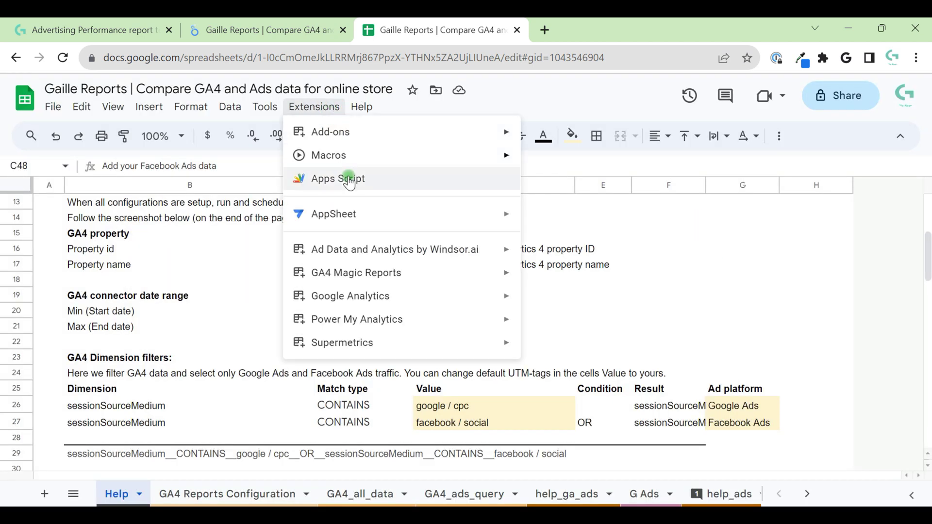
mouse_move(356, 272)
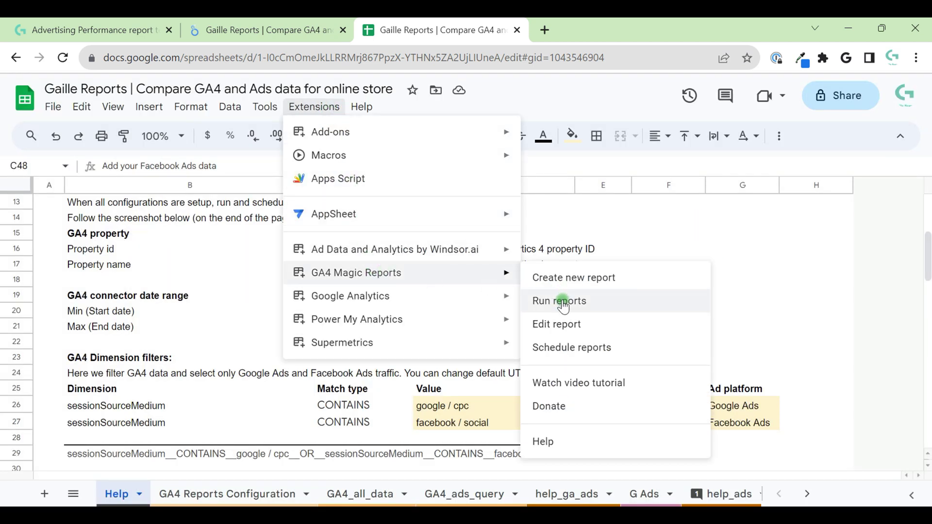
click(236, 270)
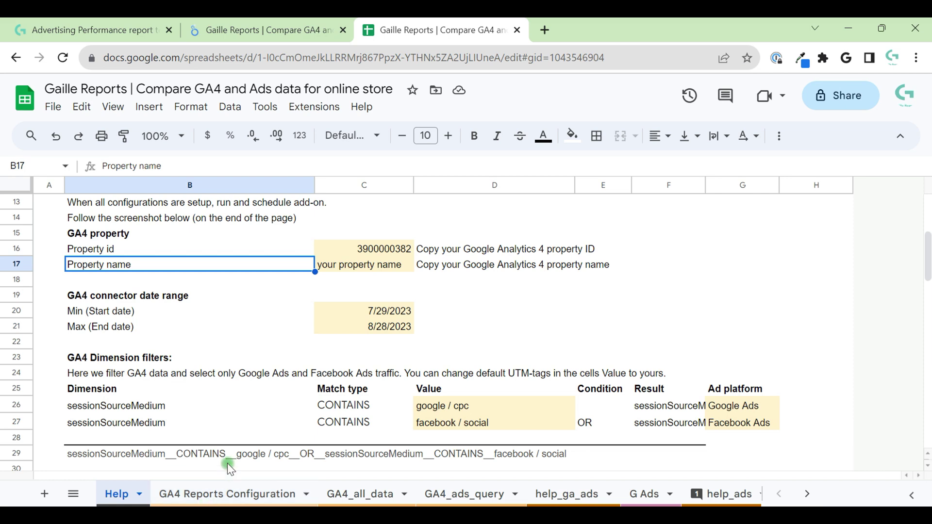
Step: Review the Help sheet property and date values against the configuration and GA4_all_data sheets
click(231, 495)
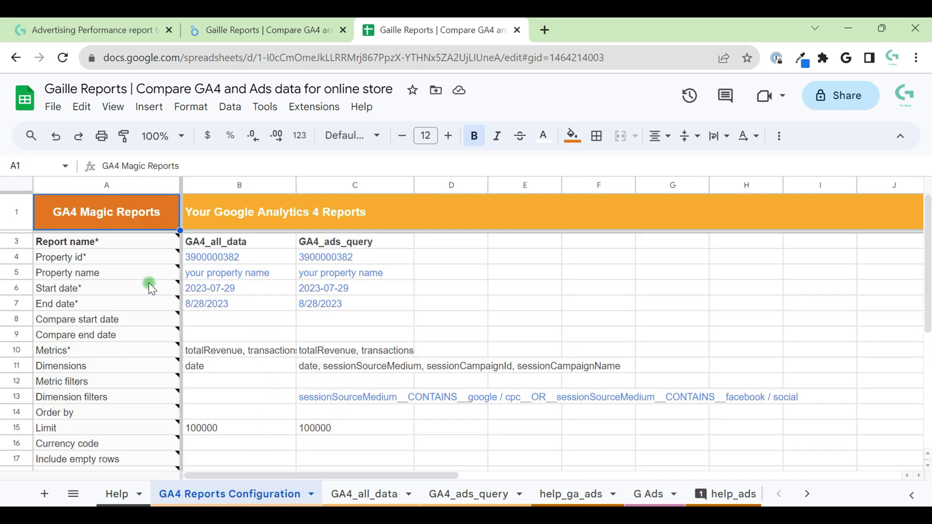
click(115, 498)
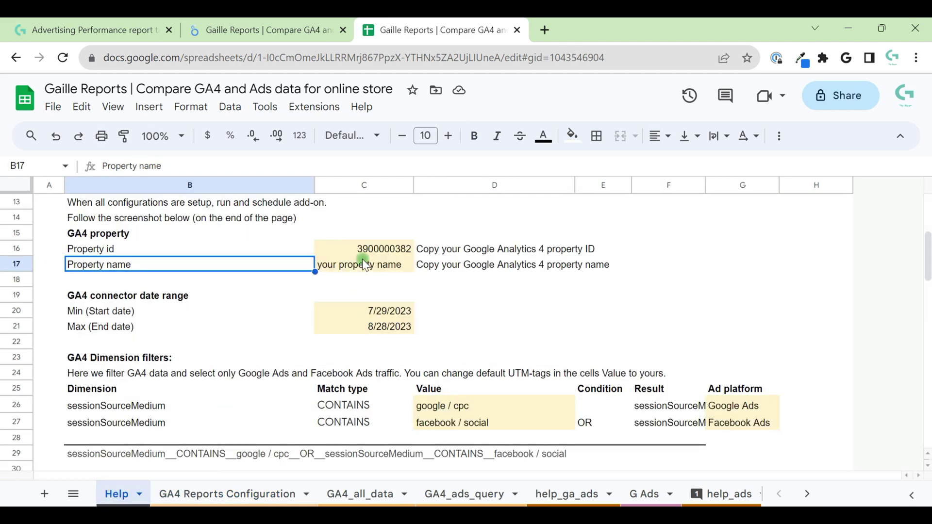
drag(362, 250, 363, 265)
drag(361, 311, 366, 326)
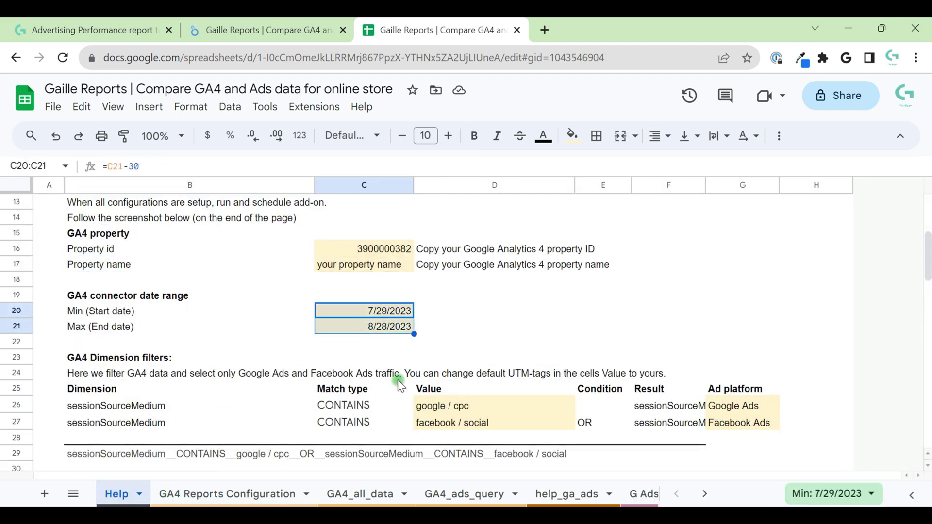
click(233, 496)
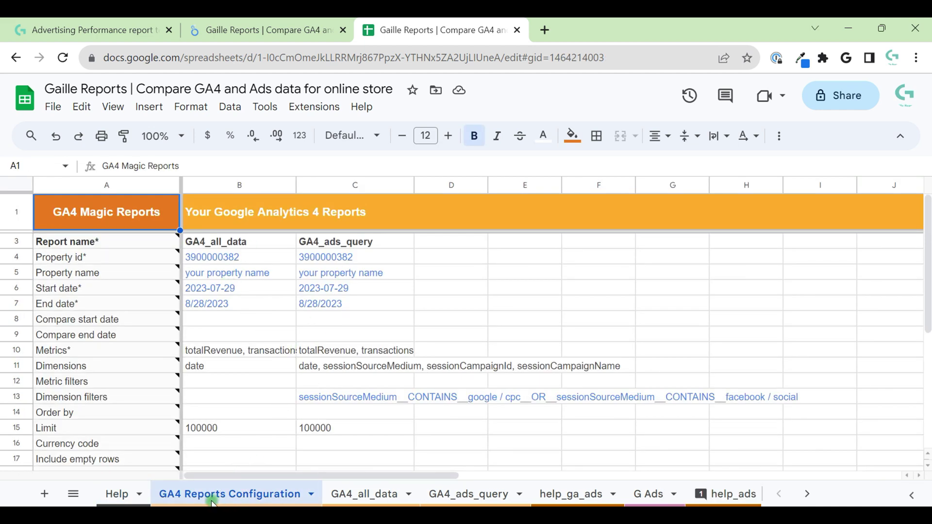
click(364, 495)
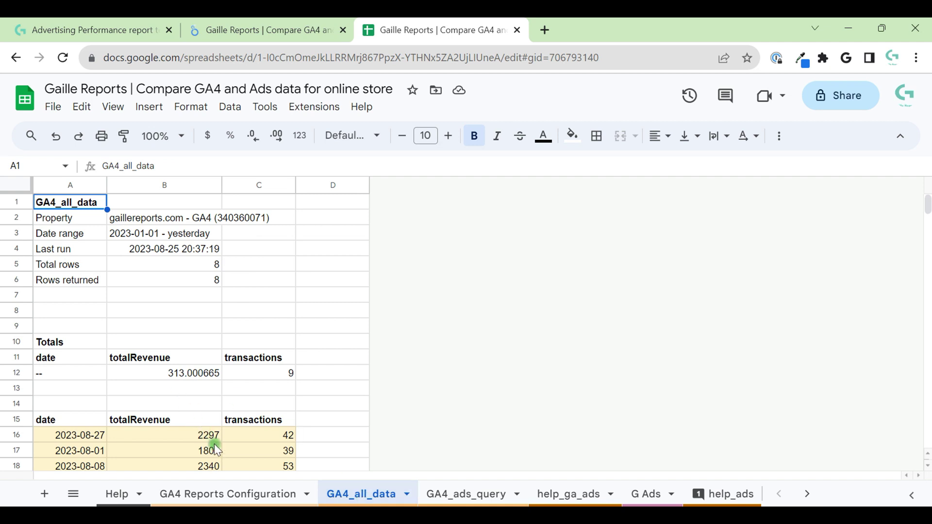
click(234, 495)
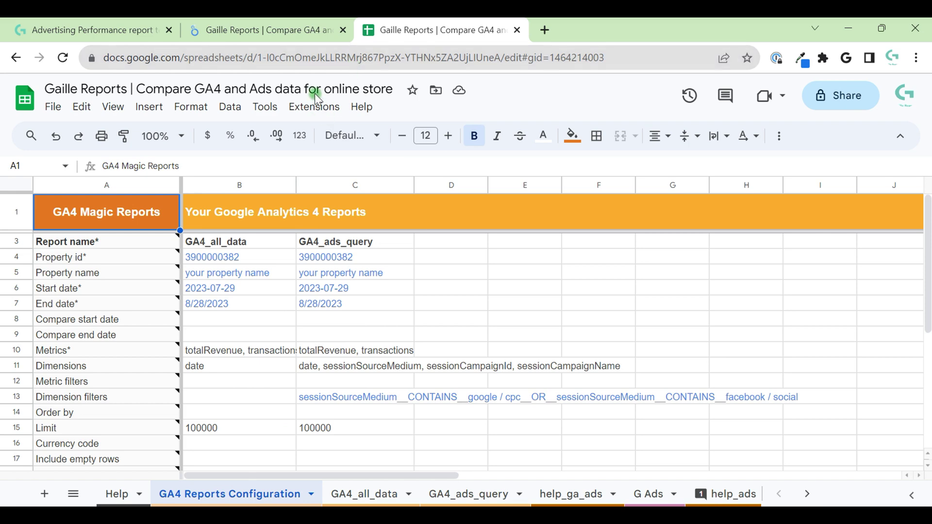
Step: Run the GA4 Magic Reports add-on to refresh GA4_all_data and GA4_ads_query
click(319, 107)
mouse_move(356, 273)
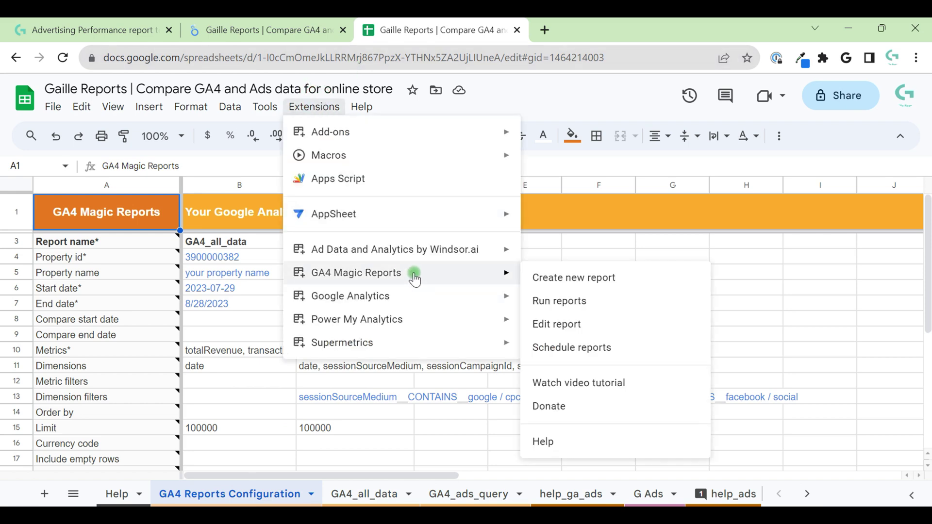
click(569, 310)
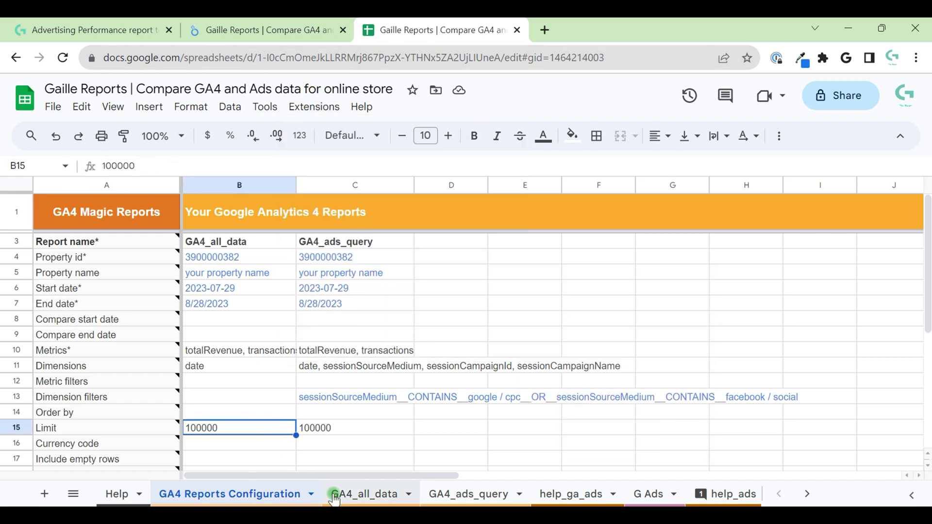
click(334, 494)
click(450, 494)
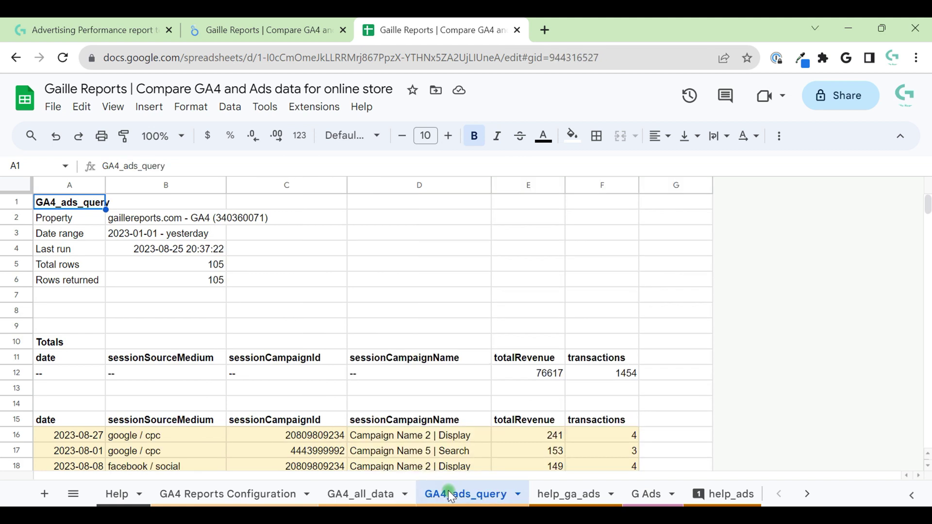
Step: Clear the Property entry on the GA4 report sheets and recheck GA4_ads_query
click(173, 220)
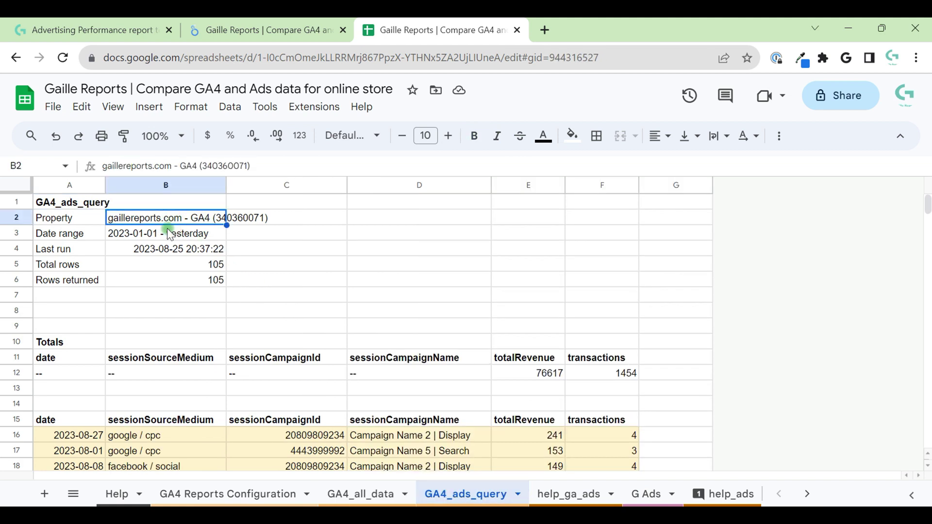
key(Delete)
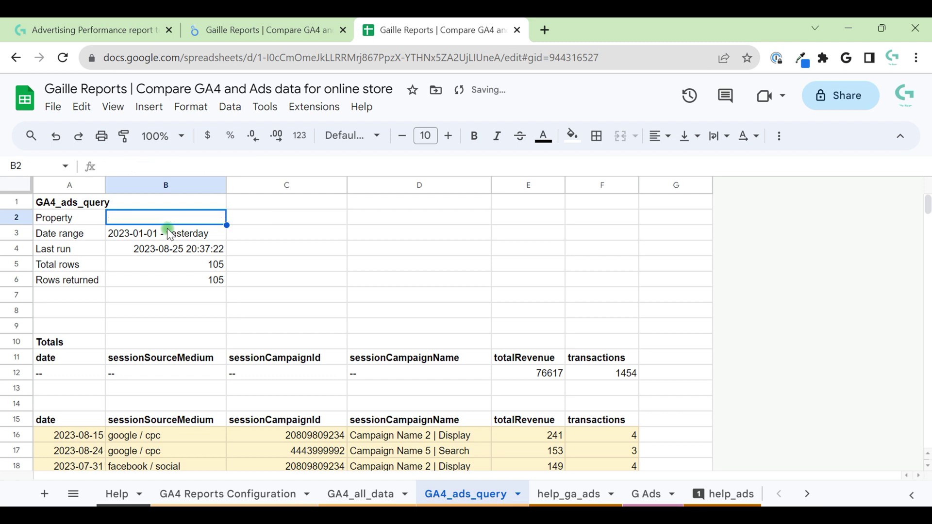
click(209, 232)
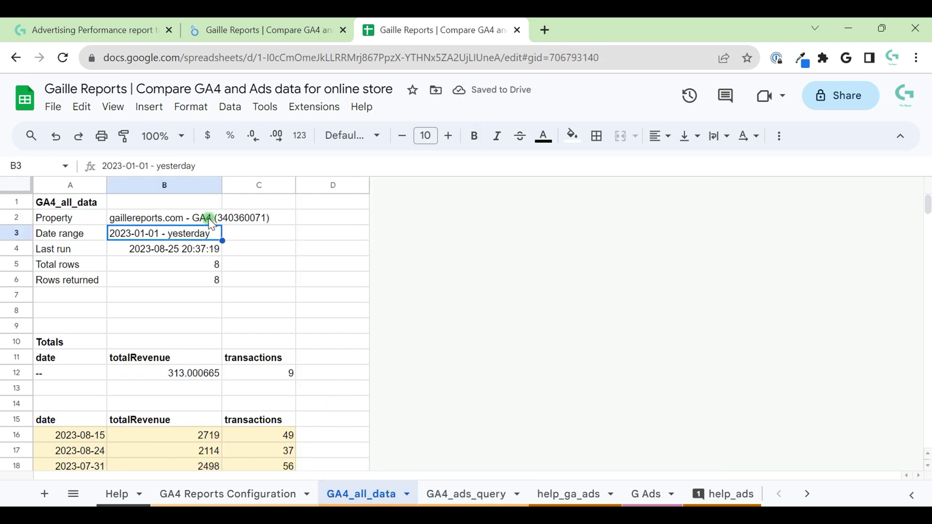
key(Delete)
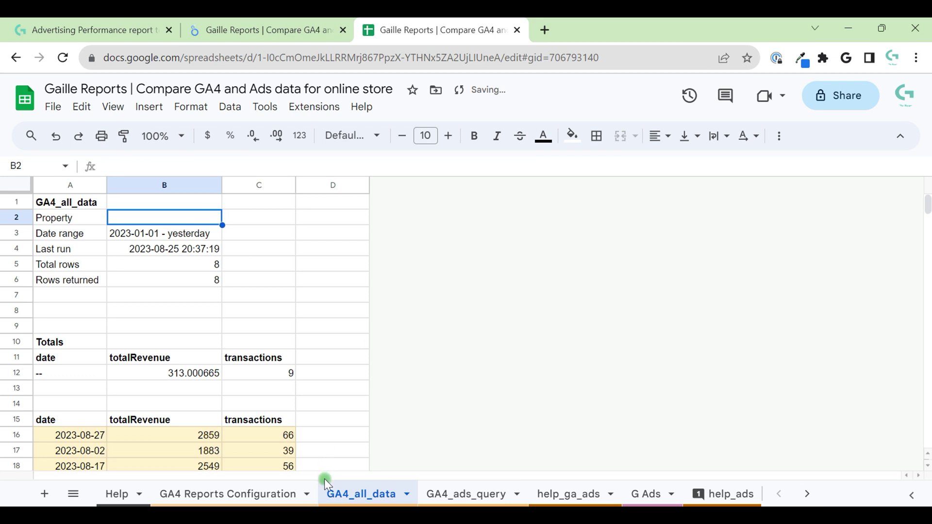
click(303, 493)
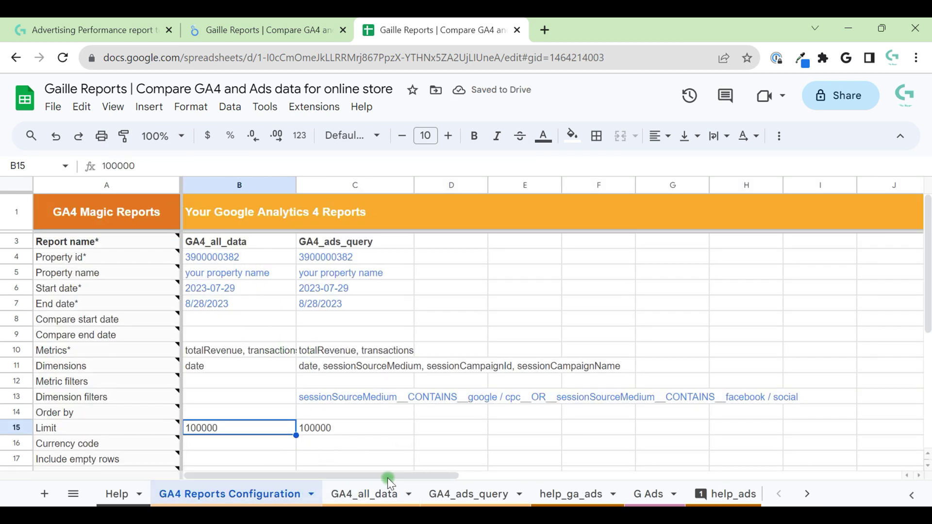
click(369, 494)
click(453, 496)
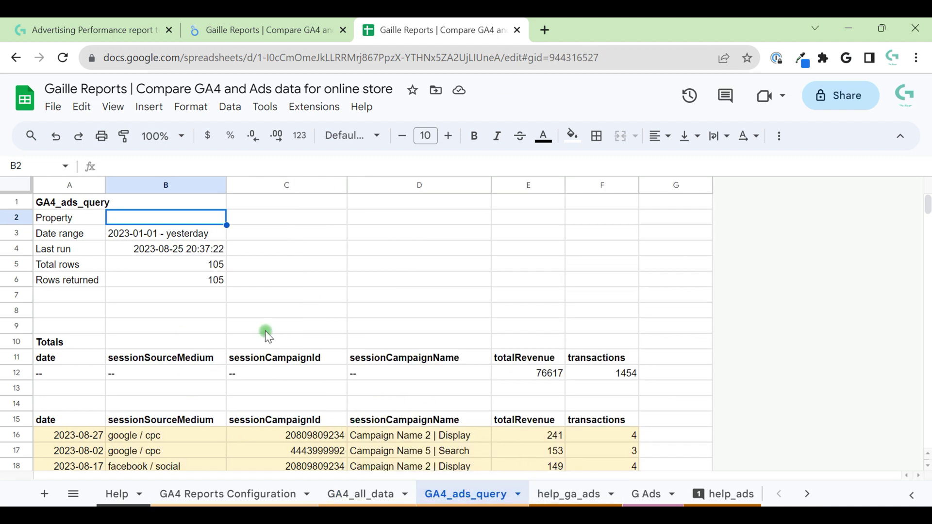
Step: Inspect the help_ga_ads ad platform (G2) and campaign type (H2) ARRAYFORMULAs
click(566, 497)
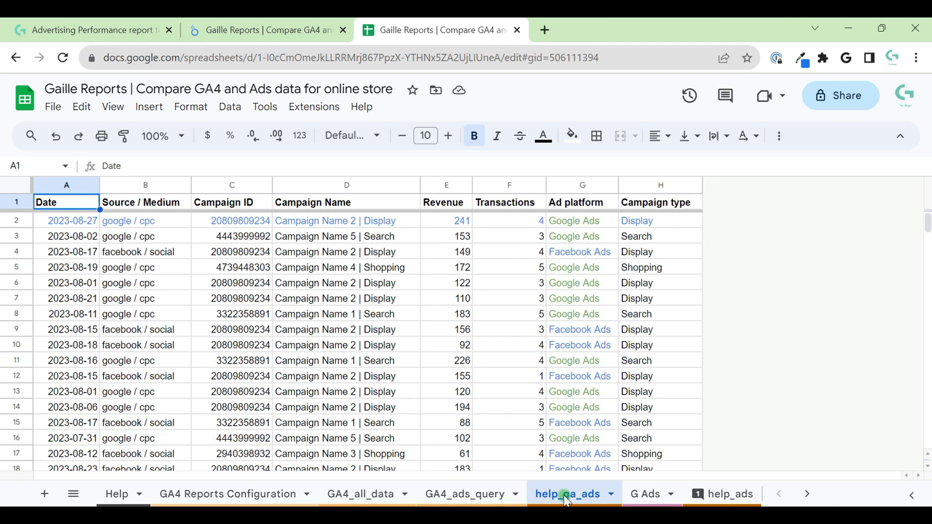
click(479, 494)
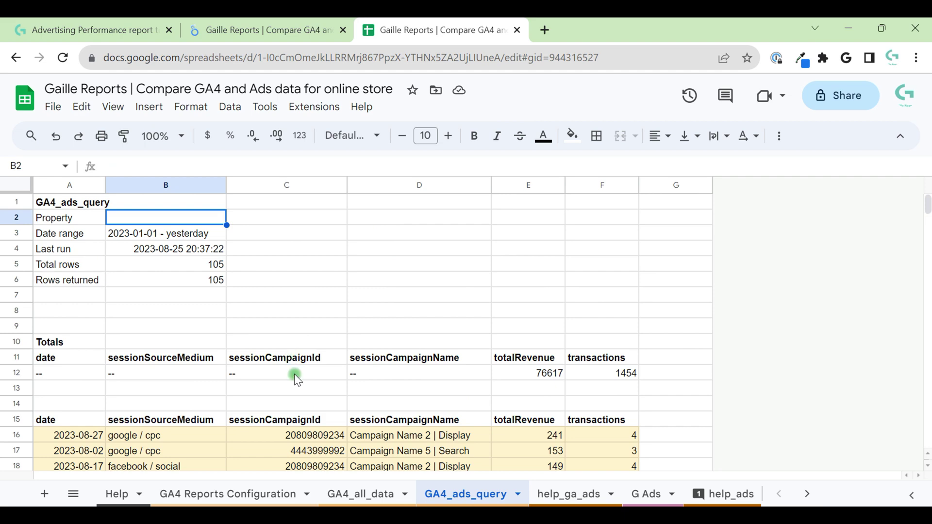
click(569, 493)
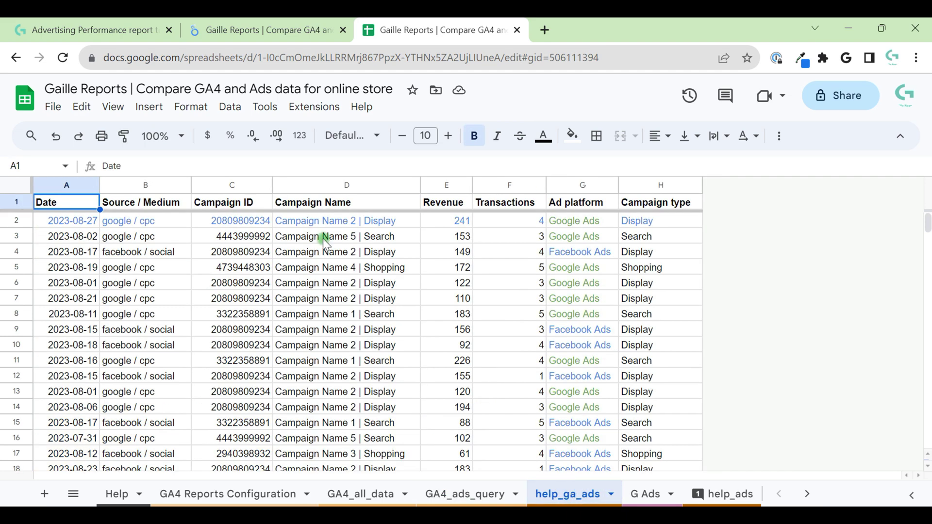
click(566, 222)
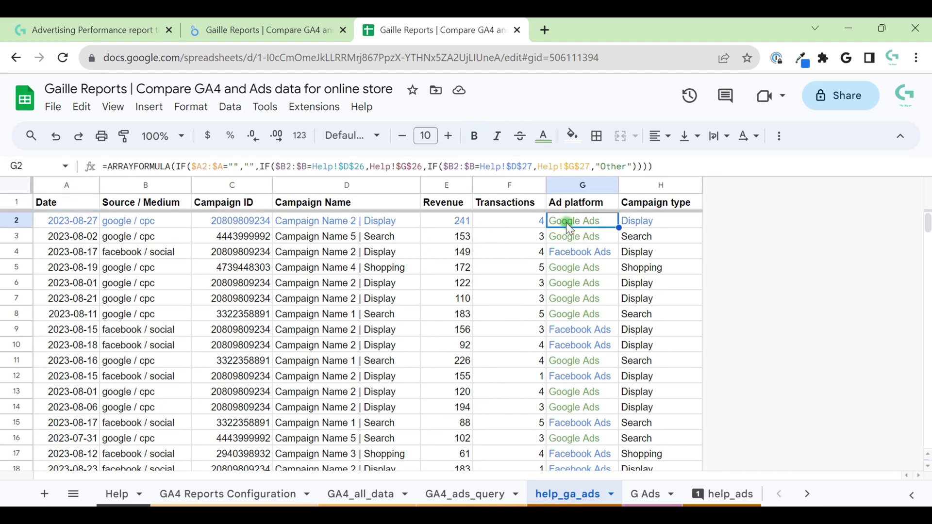
key(Up)
key(Down)
key(Right)
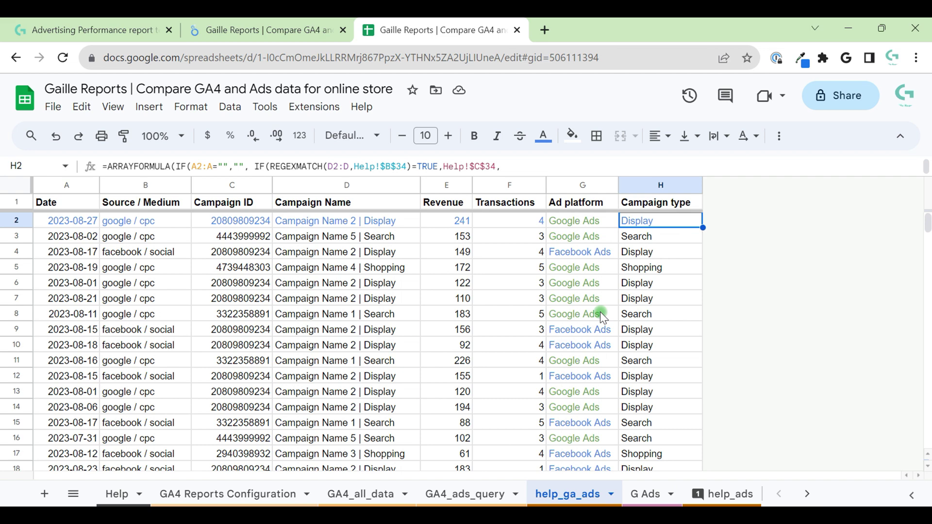
scroll(495, 372, down, 1)
scroll(500, 398, down, 1)
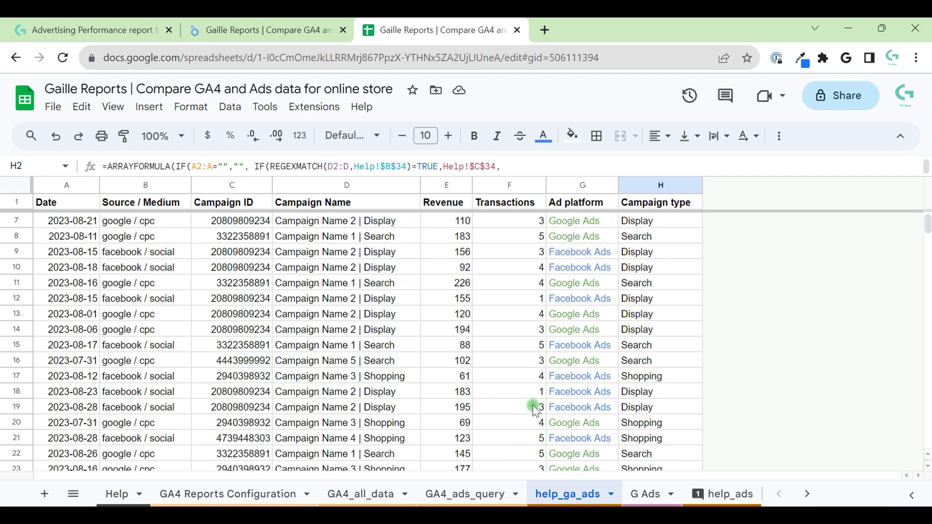
scroll(505, 408, up, 2)
click(639, 499)
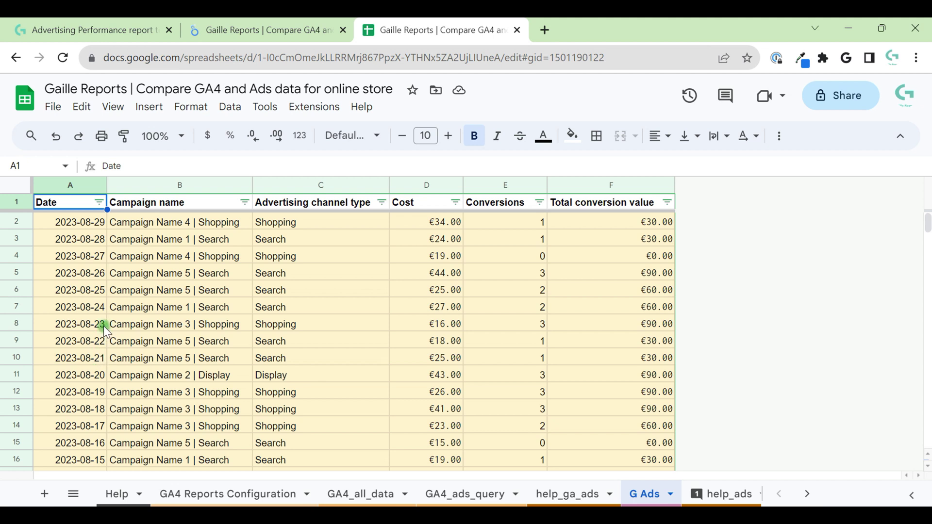
click(96, 290)
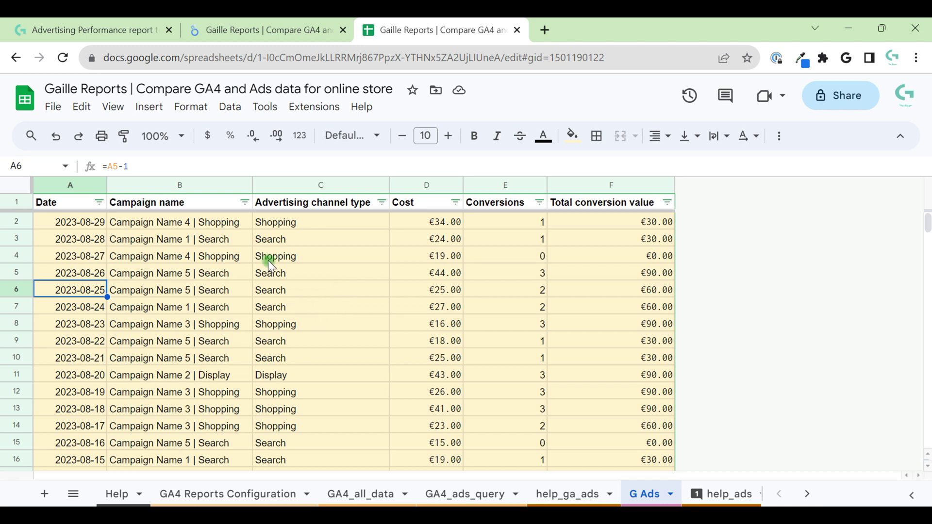
click(78, 227)
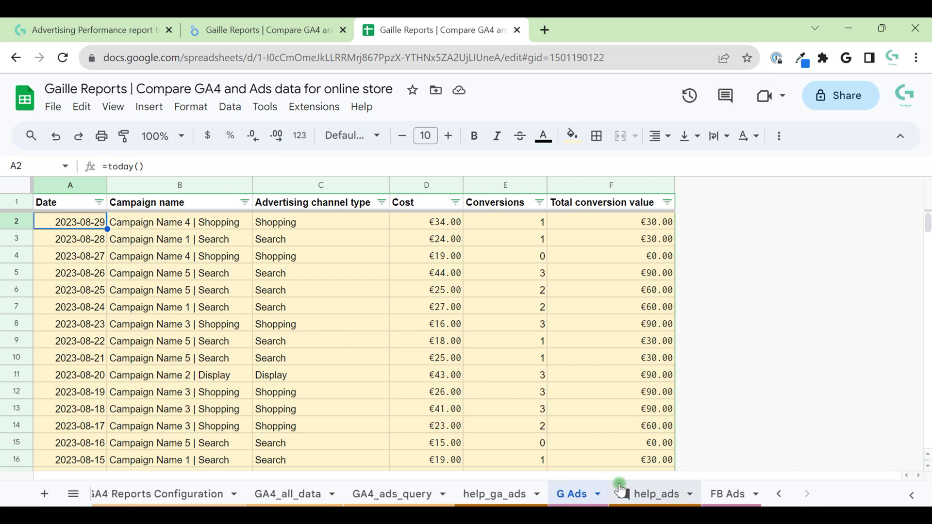
Step: Select help_ads' Campaign type column, then mark the Facebook rows A3:D10 on FB Ads
click(591, 494)
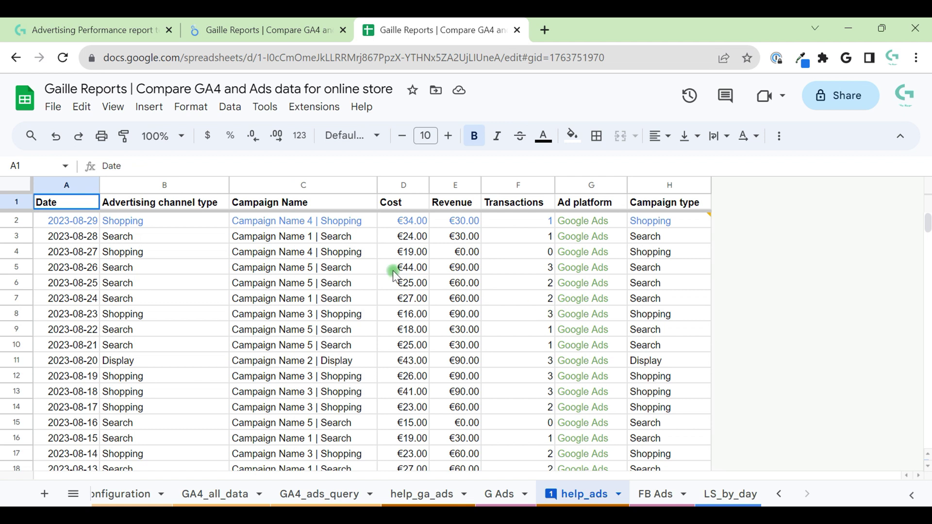
click(664, 185)
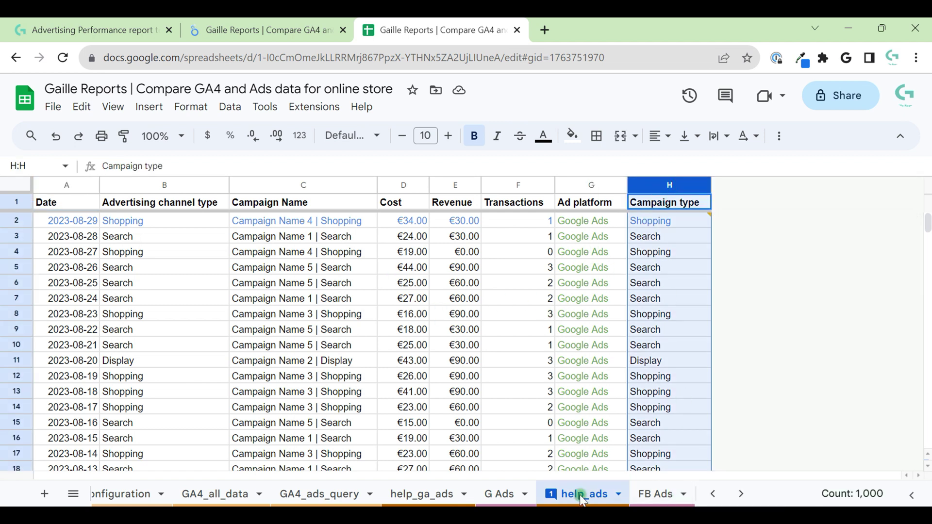
click(658, 495)
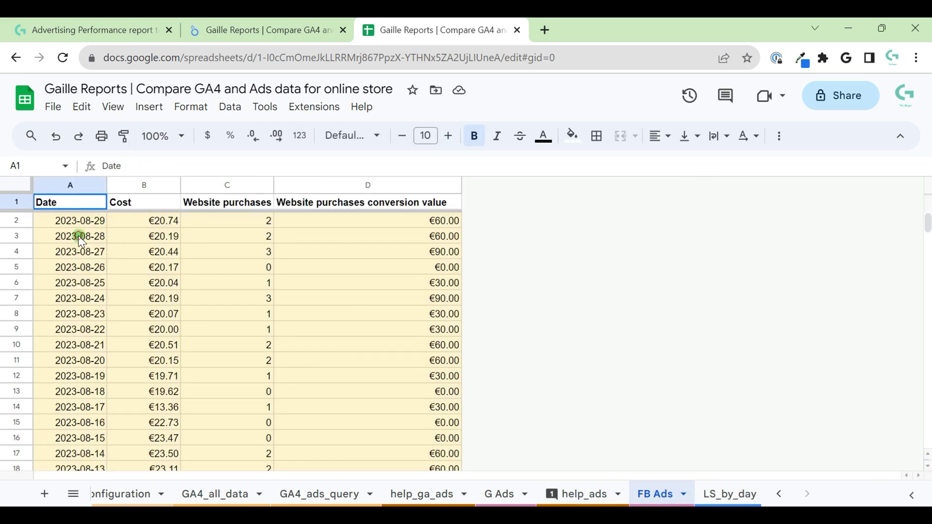
drag(78, 236, 443, 350)
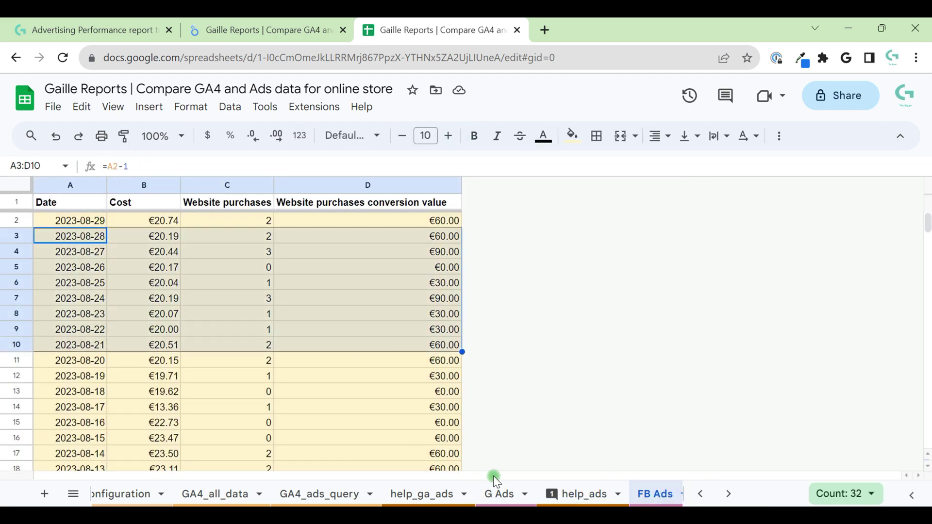
click(506, 497)
scroll(569, 495, right, 2)
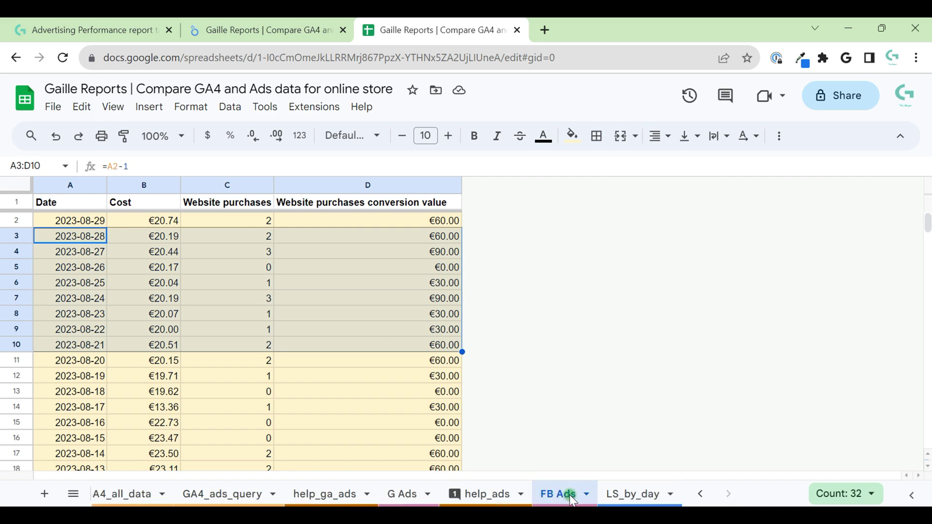
Step: Check the last Revenue (GA4) columns of the LS_by_day daily table, then glance at Looker Studio
click(633, 497)
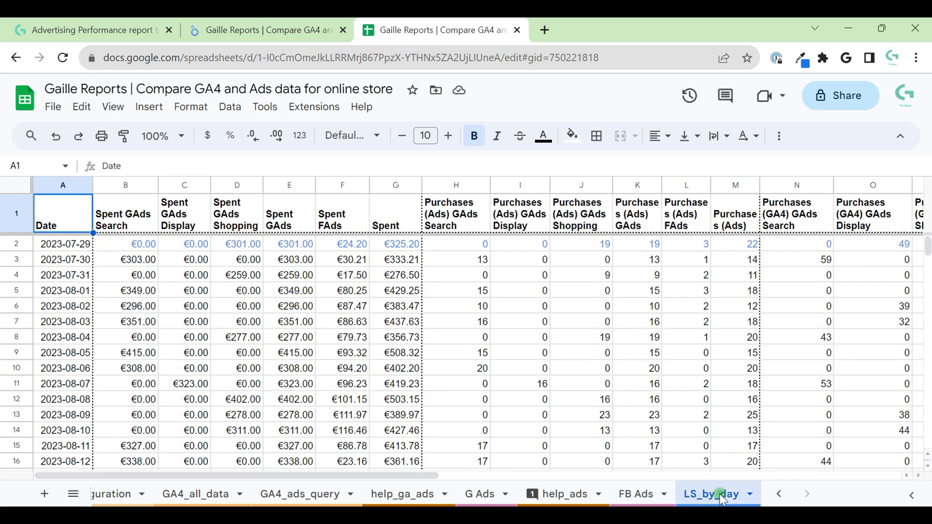
click(510, 339)
key(Right)
key(Right)
key(ctrl+Right)
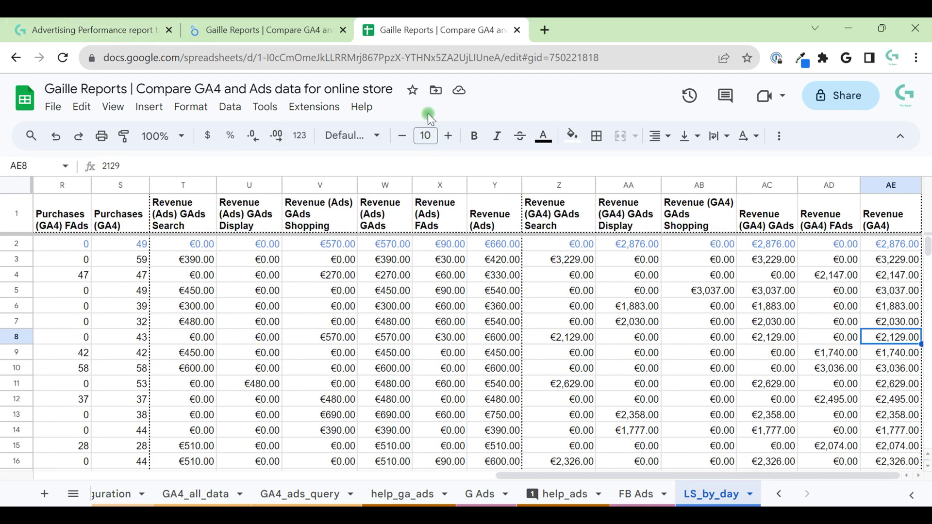
click(290, 25)
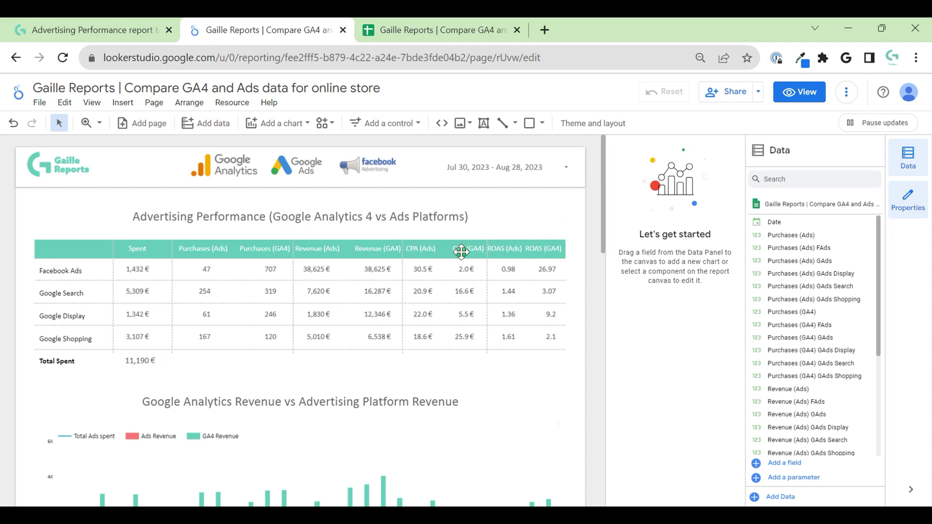
Step: Back in the spreadsheet, drag the G Ads tab ahead of FB Ads and open G Ads
click(410, 26)
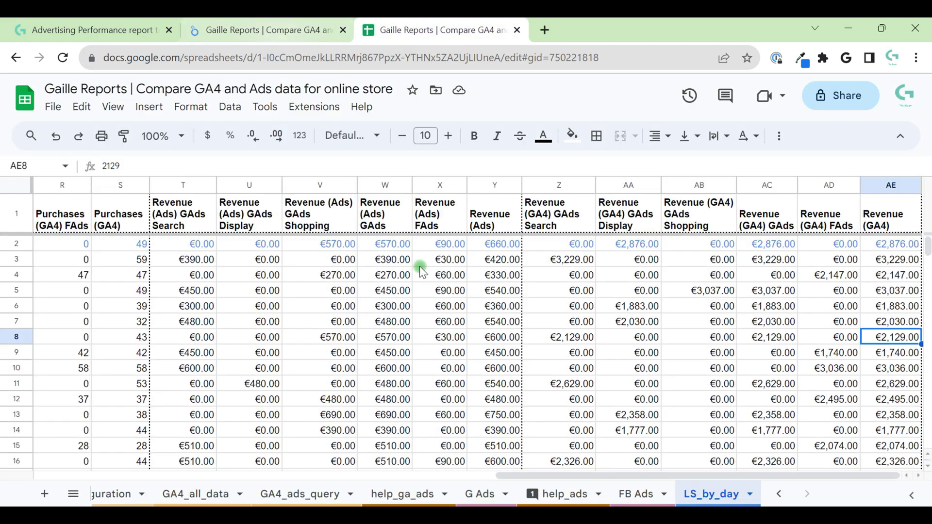
click(628, 494)
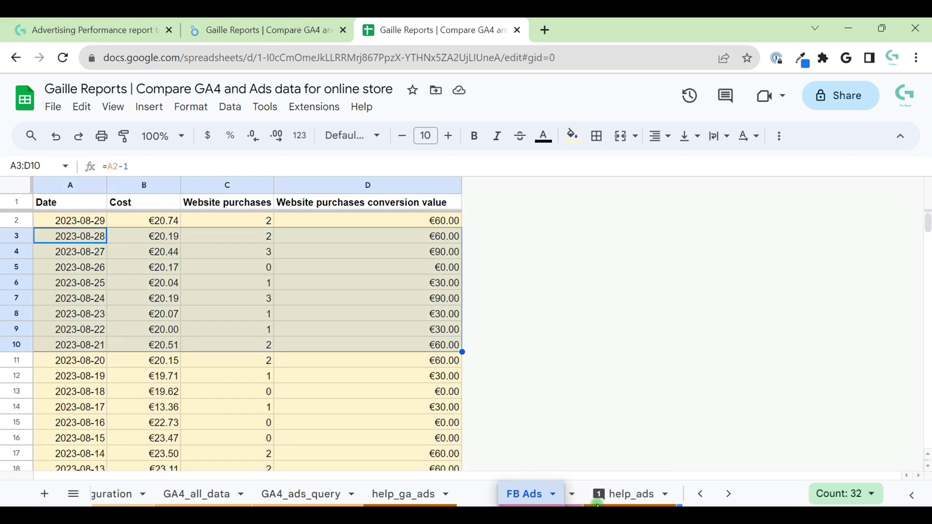
drag(598, 505, 489, 497)
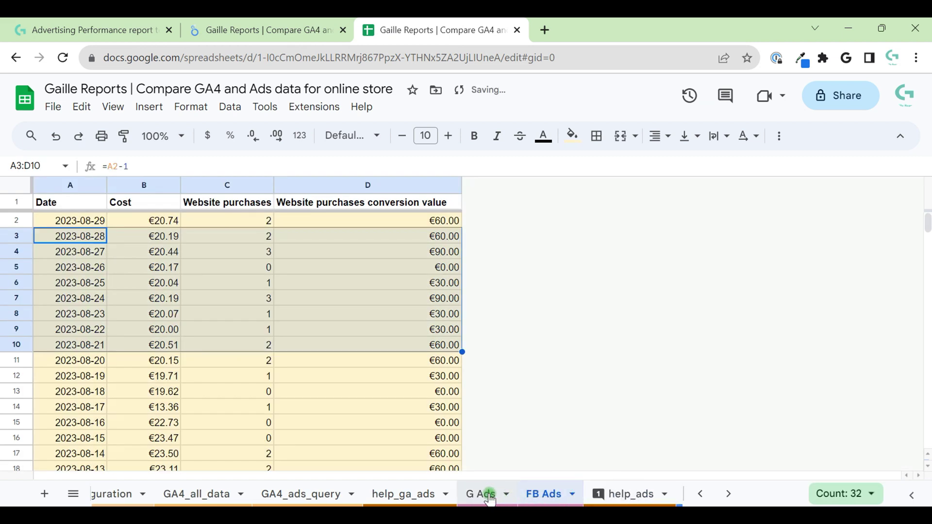
click(486, 495)
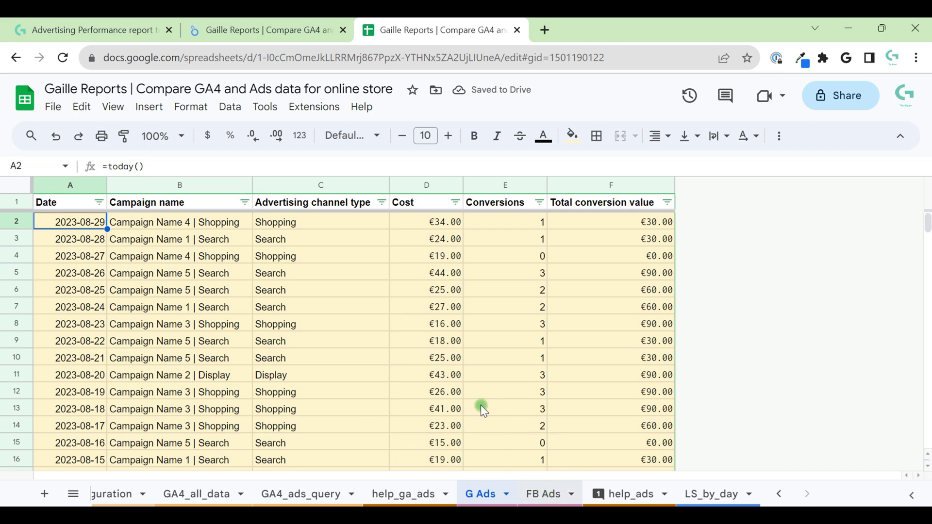
Step: Use ⋮ > Refresh data on the Looker Studio report, then return it to View mode
click(247, 30)
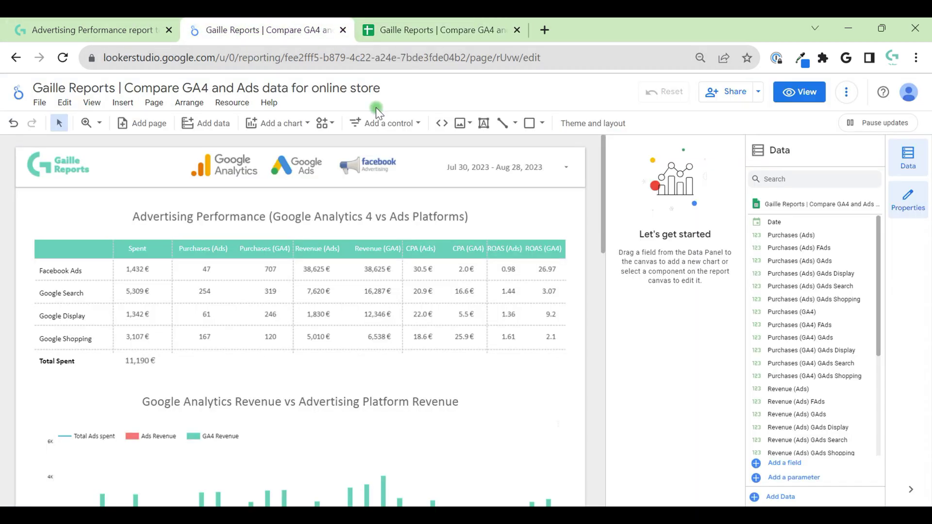
click(847, 91)
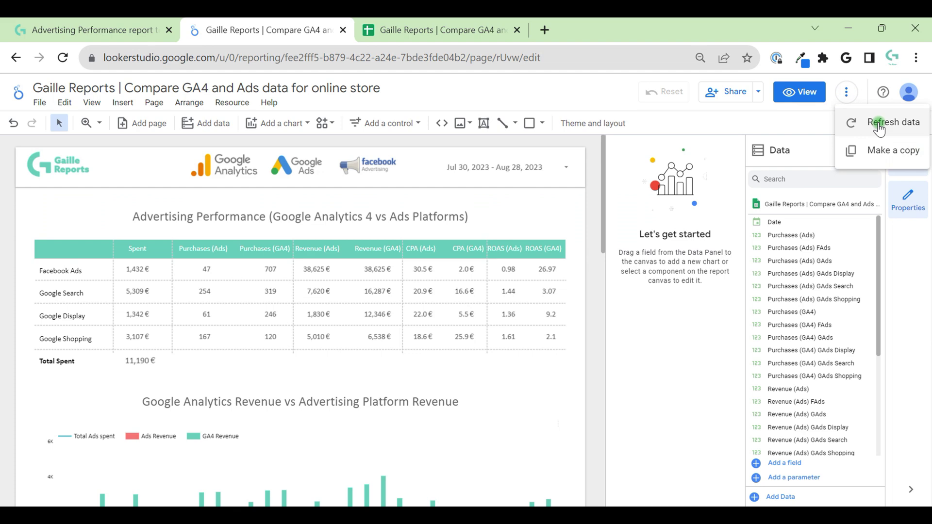
click(880, 127)
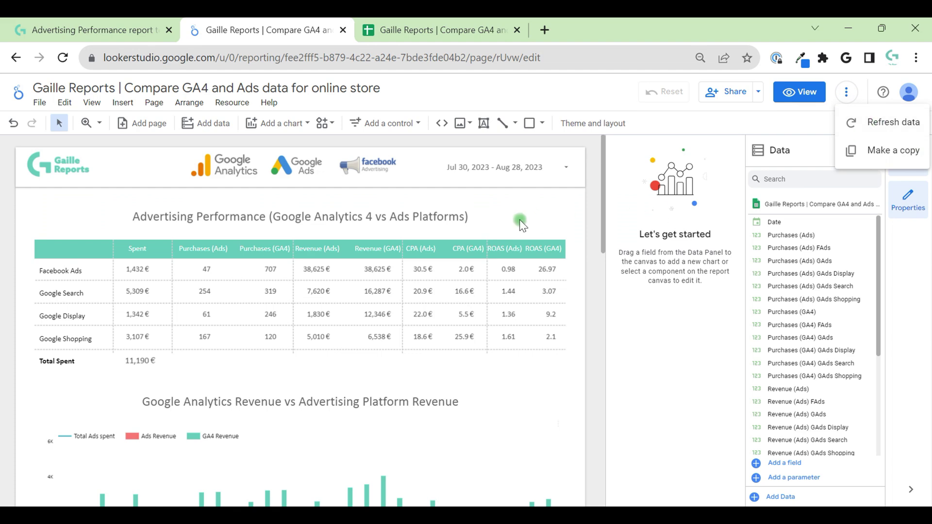
click(809, 95)
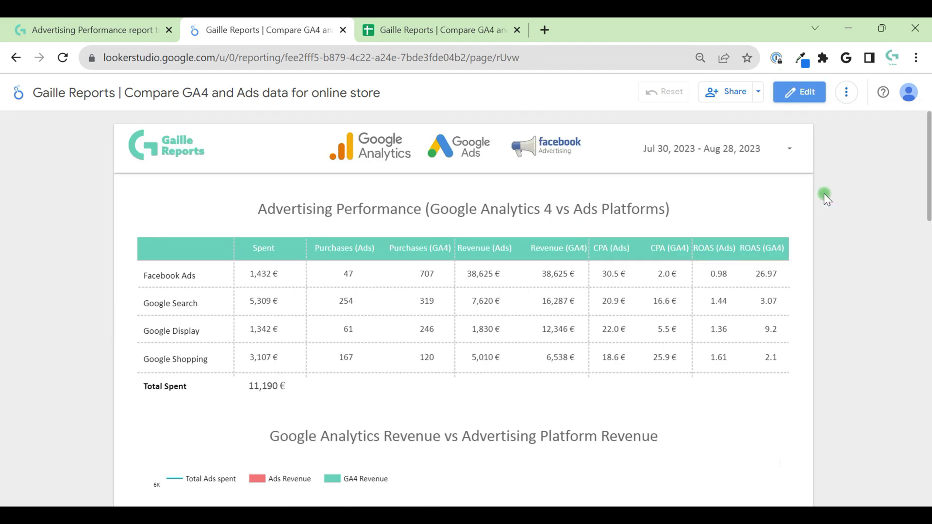